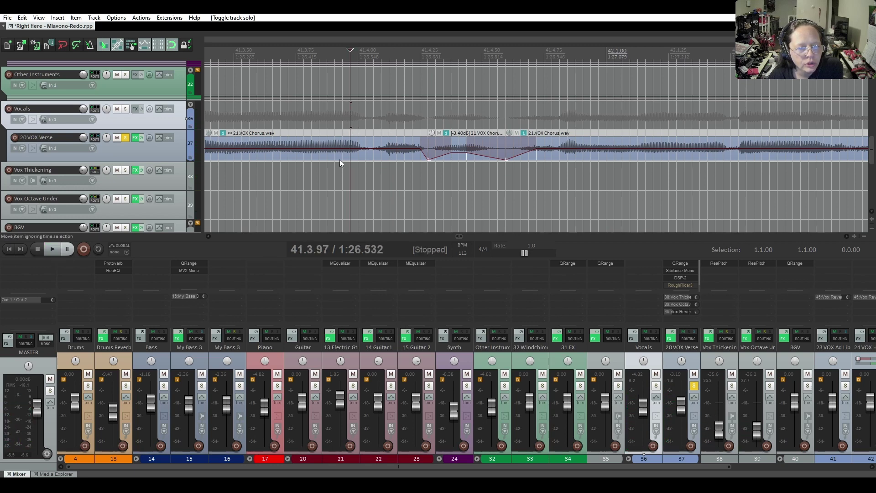
# - Lengthen the fade-out of the short -3.40 dB 21.VOX Chorus item by starting it earlier, and audition the soloed passage from 41.3.97
pyautogui.click(50, 250)
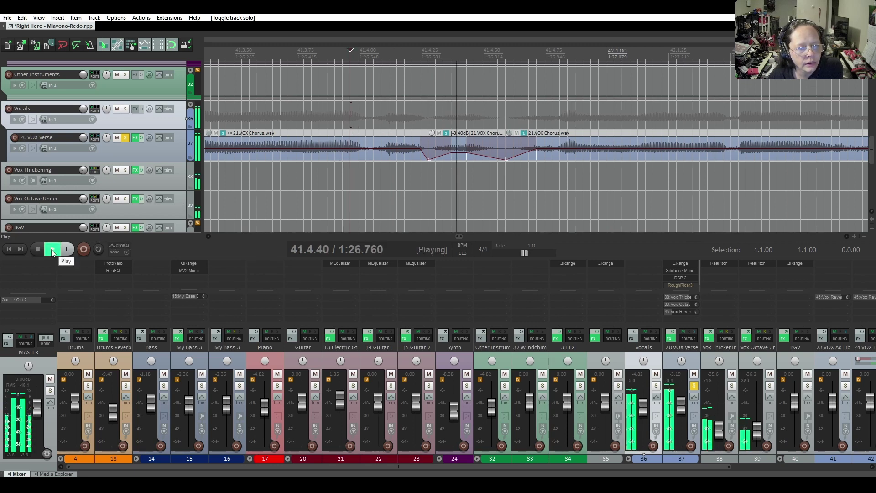
pyautogui.click(41, 249)
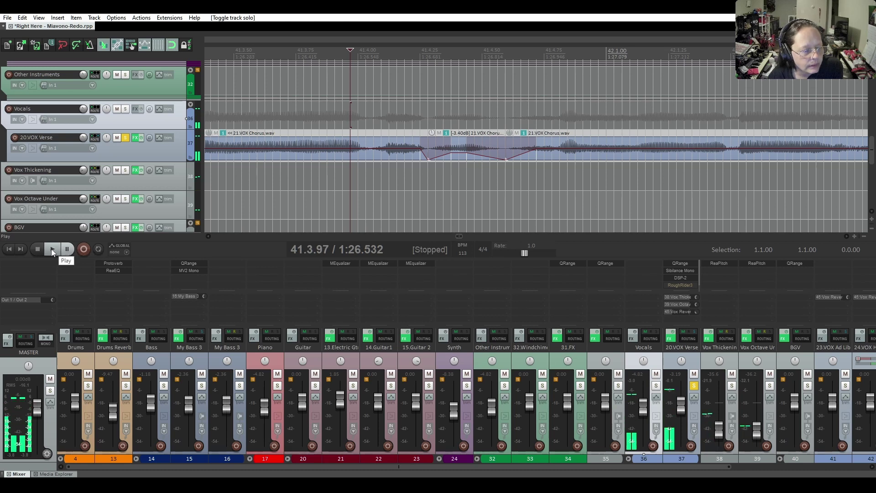
pyautogui.click(51, 249)
pyautogui.click(38, 250)
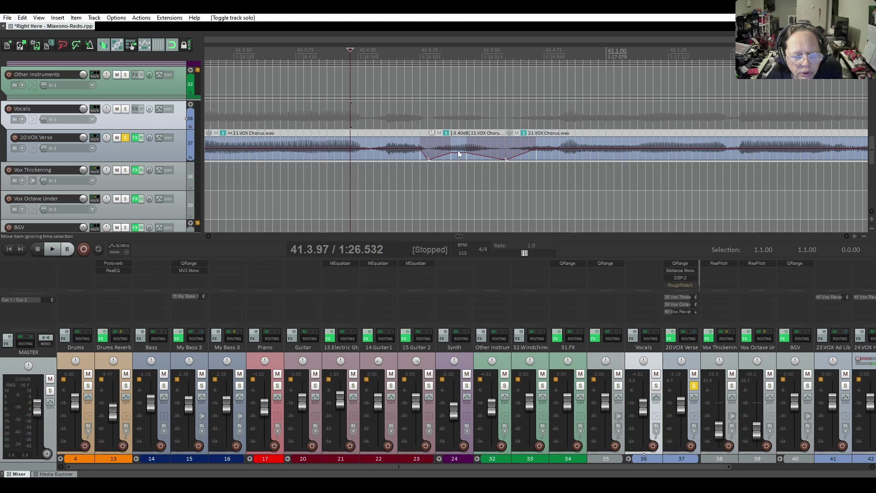
pyautogui.scroll(3, 470, 154)
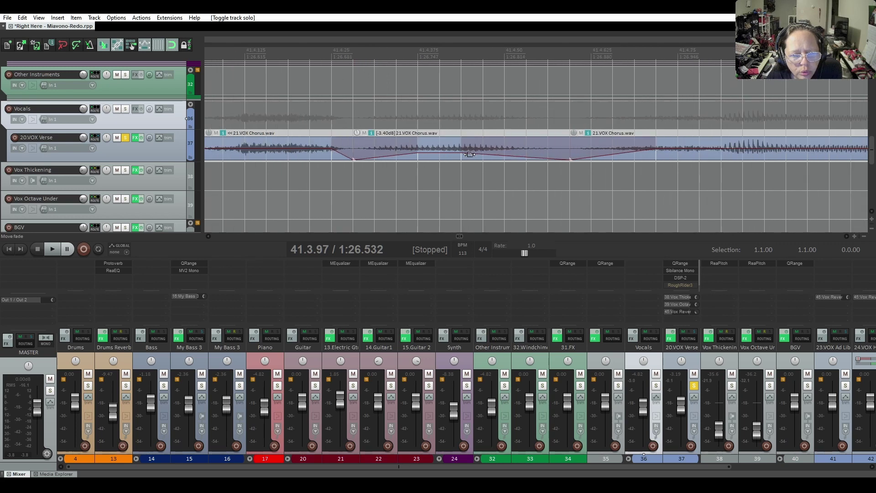
pyautogui.moveTo(462, 153); pyautogui.dragTo(451, 154)
pyautogui.scroll(-3, 453, 162)
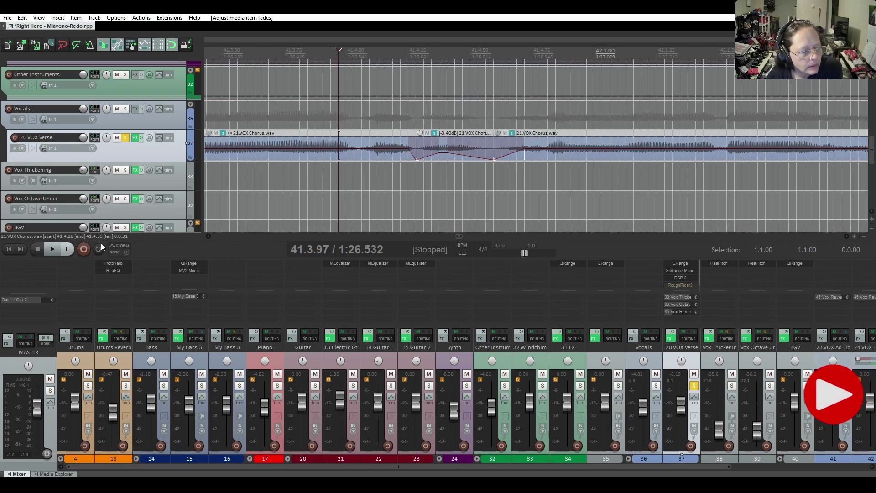
pyautogui.click(48, 251)
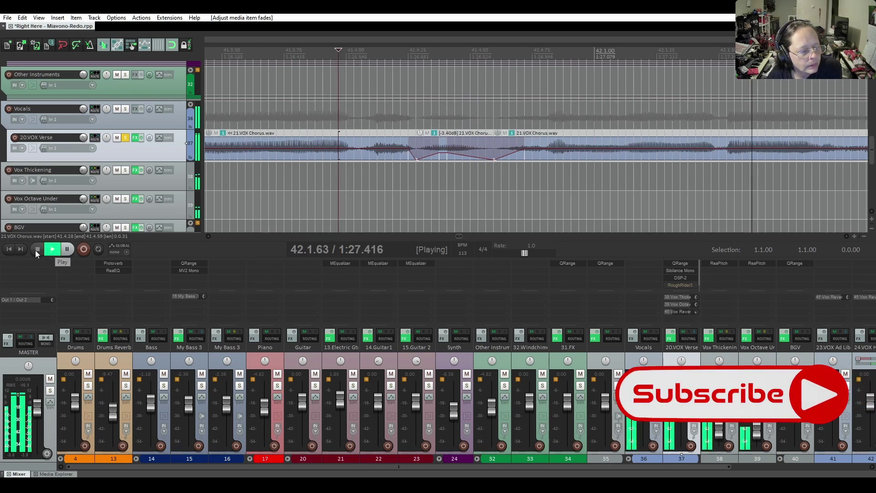
pyautogui.click(38, 248)
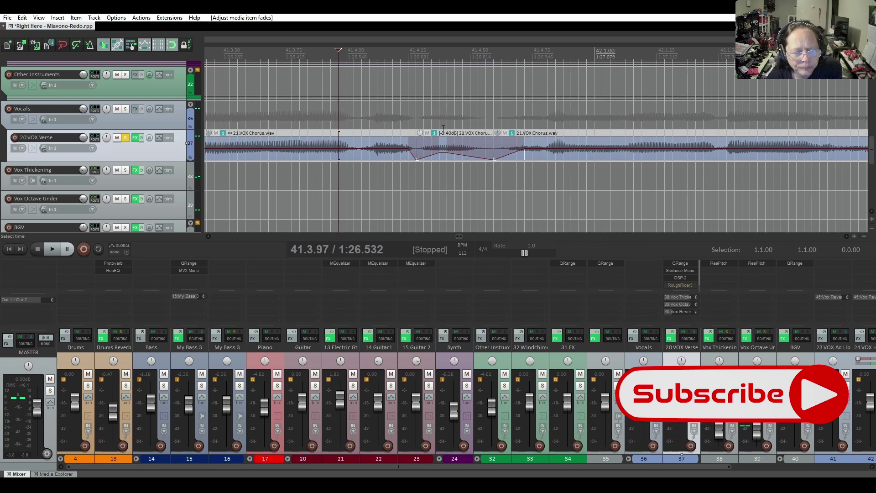
# - Lengthen the short -3.40 dB item's fade-in until it meets the start of its fade-out, and audition the soloed vocal from 41.3.97
pyautogui.scroll(3, 442, 129)
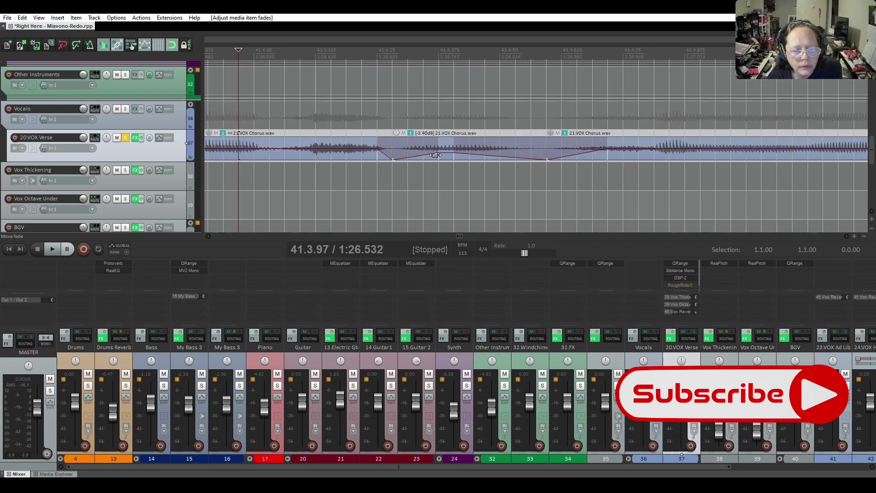
pyautogui.scroll(1, 436, 155)
pyautogui.moveTo(441, 156); pyautogui.dragTo(455, 155)
pyautogui.scroll(-4, 412, 187)
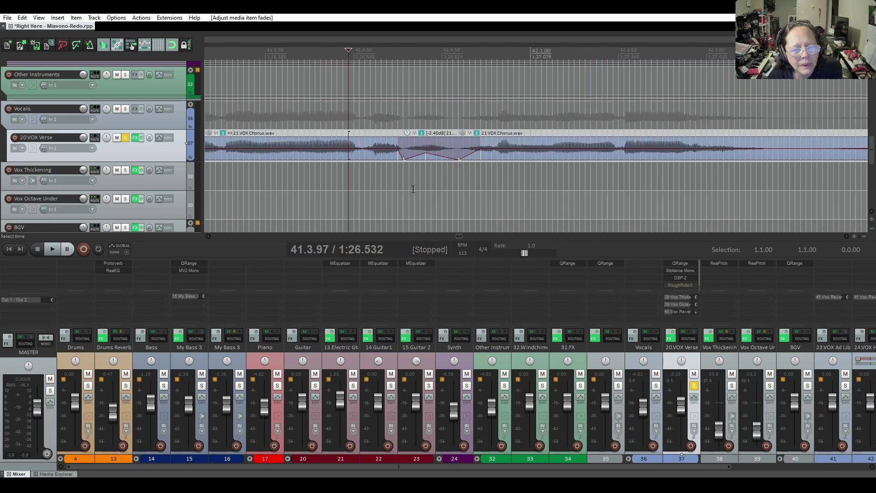
pyautogui.click(49, 250)
pyautogui.click(37, 250)
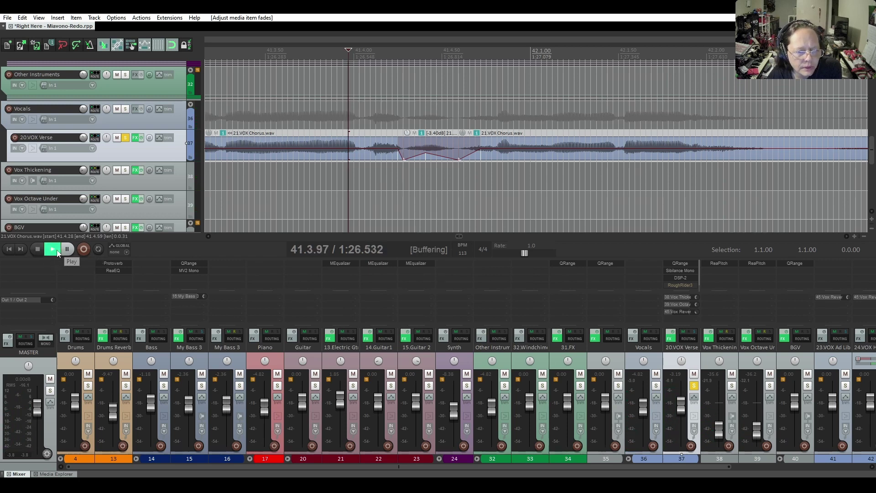
pyautogui.click(37, 249)
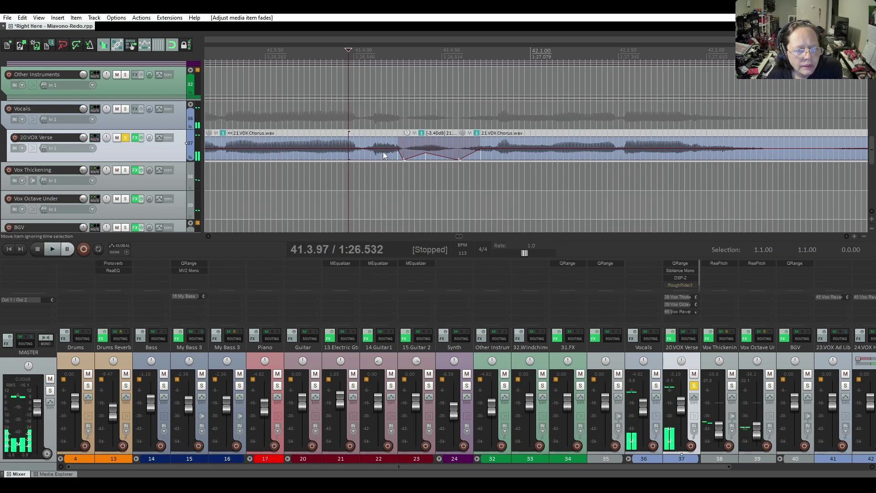
# - Start the fade-out of the 21.VOX Chorus item preceding the short -3.40 dB item slightly earlier and audition the transition
pyautogui.moveTo(398, 150); pyautogui.dragTo(387, 152)
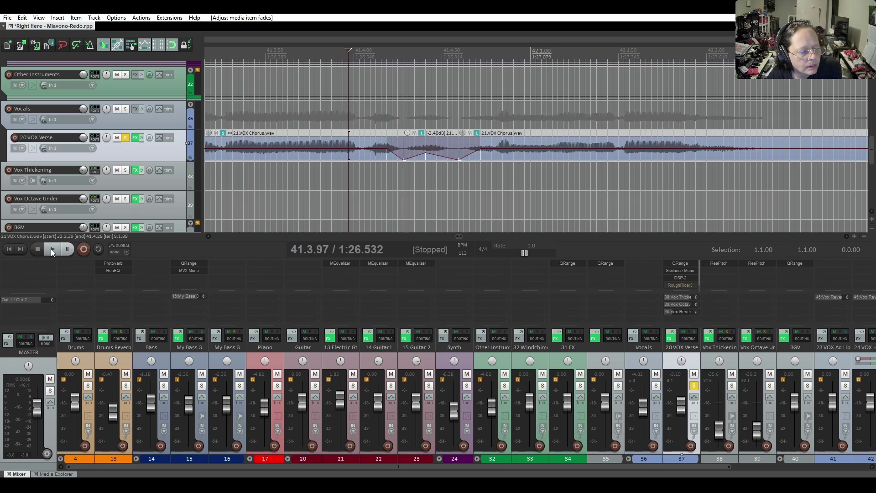
pyautogui.click(52, 251)
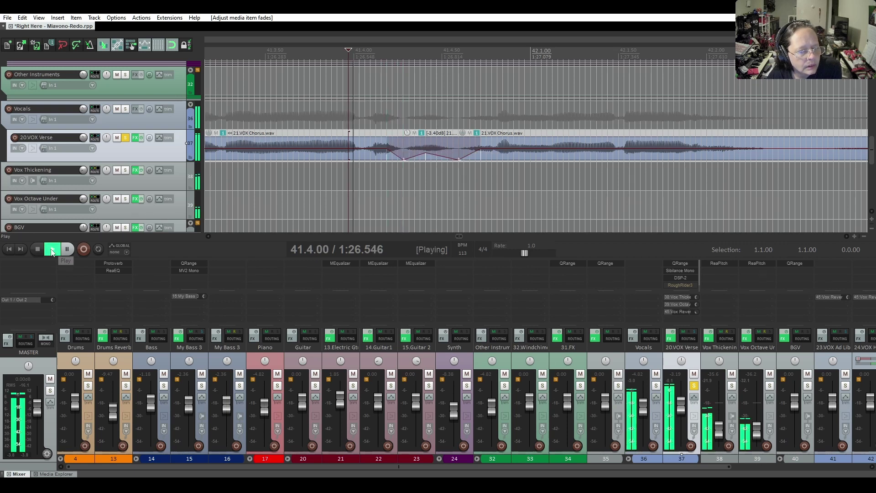
pyautogui.press('space')
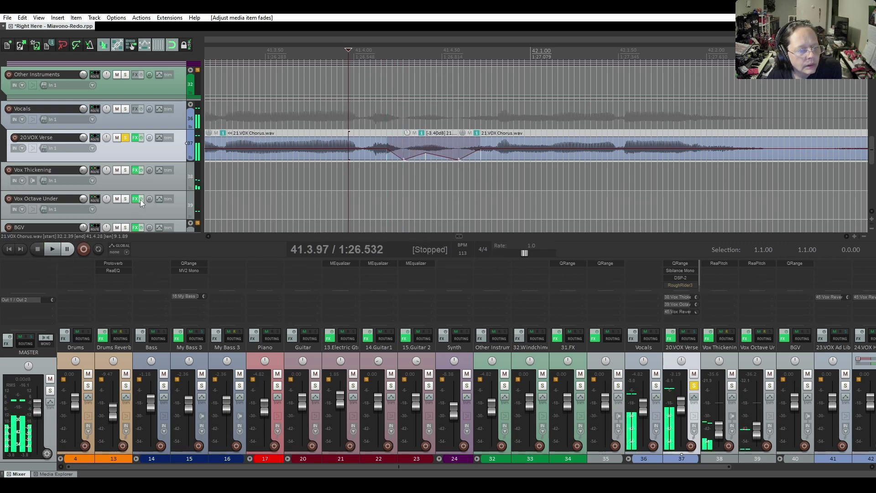
# - Unsolo the 20.VOX Verse track and play the edited passage in the full mix from 41.3.56
pyautogui.click(125, 138)
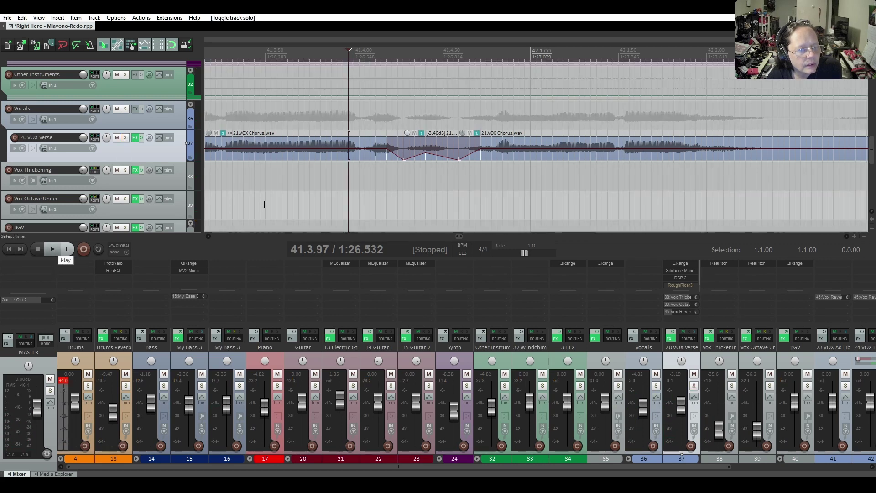
pyautogui.click(277, 174)
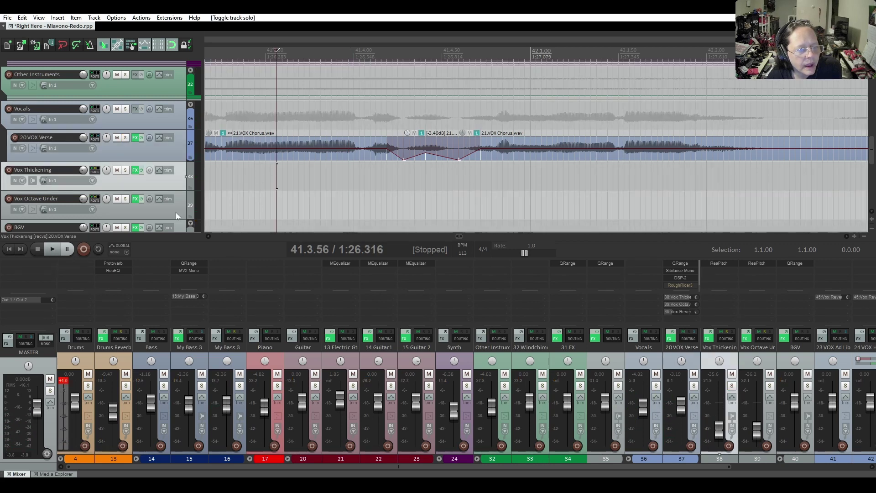
pyautogui.click(53, 250)
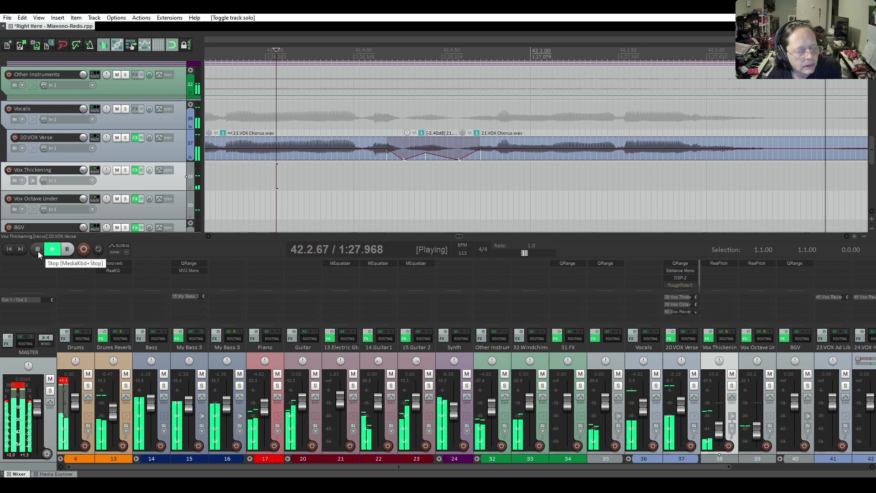
pyautogui.click(37, 250)
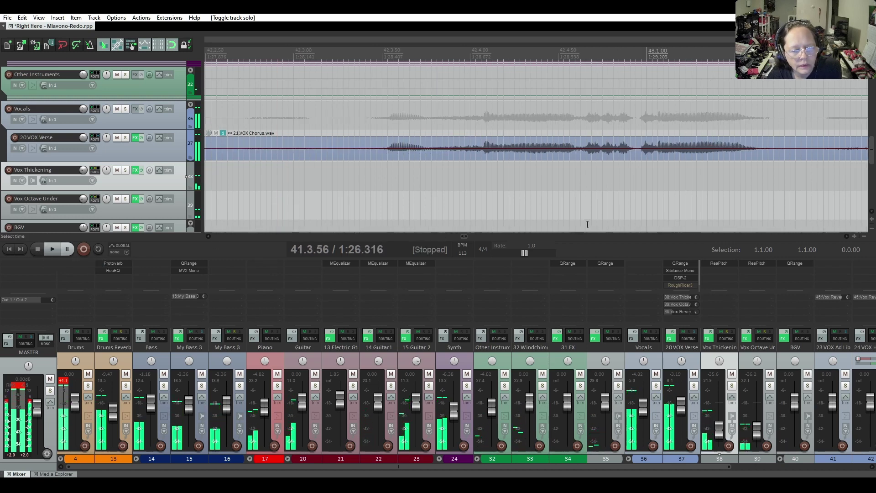
# - Go to the short -3.96 dB 21.VOX Chorus item near bar 83 and audition its transitions in the full mix
pyautogui.scroll(-4, 587, 227)
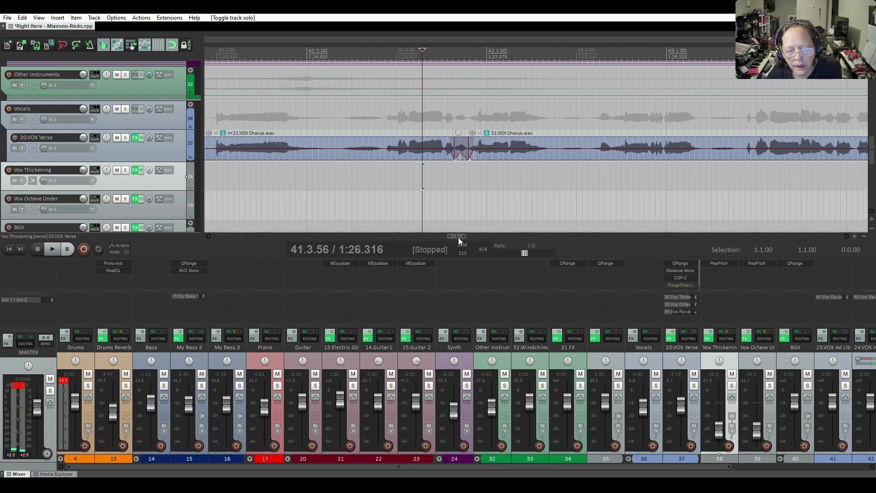
pyautogui.moveTo(458, 235); pyautogui.dragTo(554, 234)
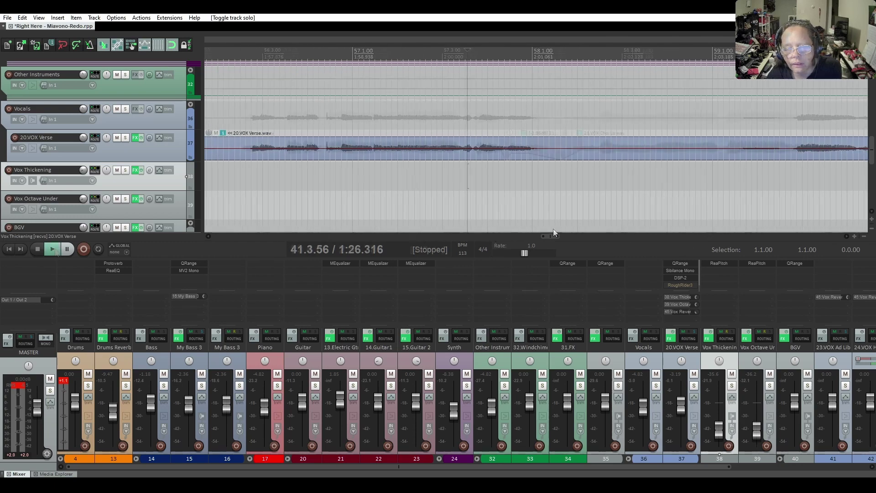
pyautogui.click(53, 249)
pyautogui.press('space')
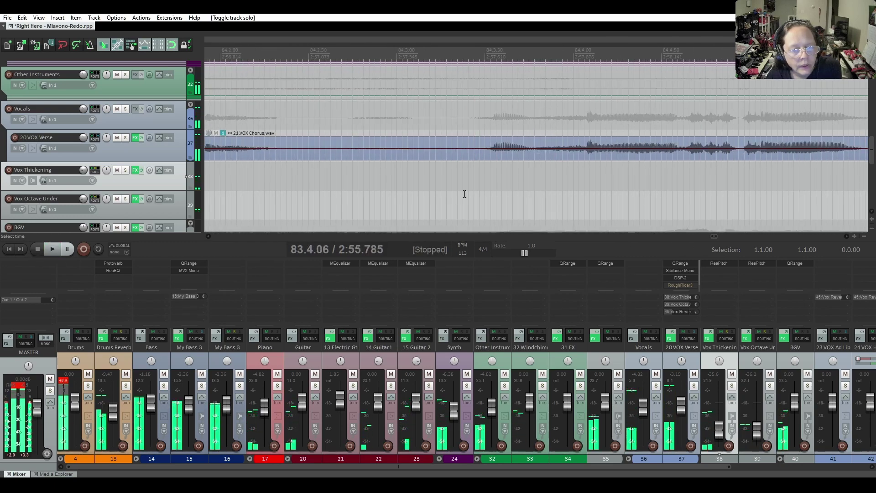
pyautogui.click(52, 250)
pyautogui.click(32, 252)
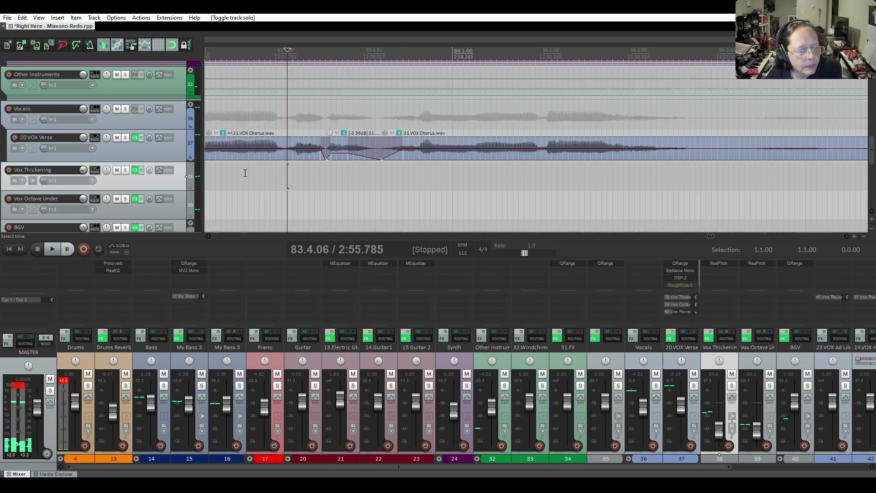
pyautogui.click(52, 250)
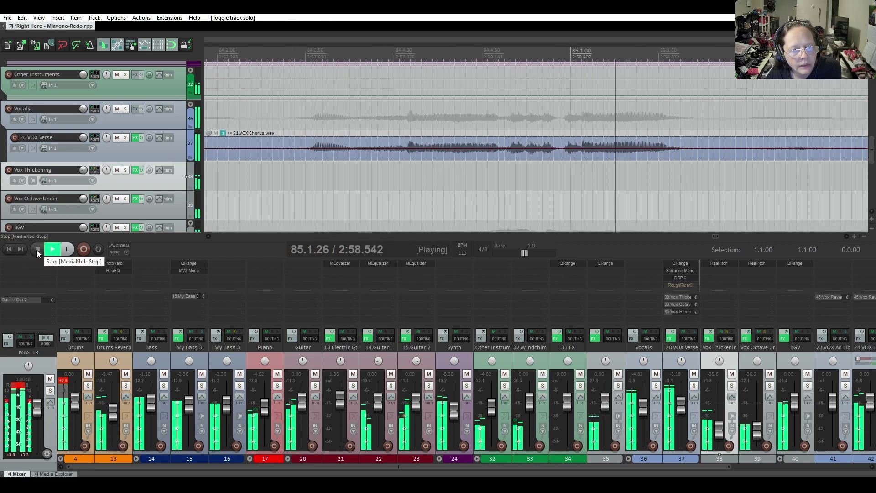
pyautogui.click(37, 250)
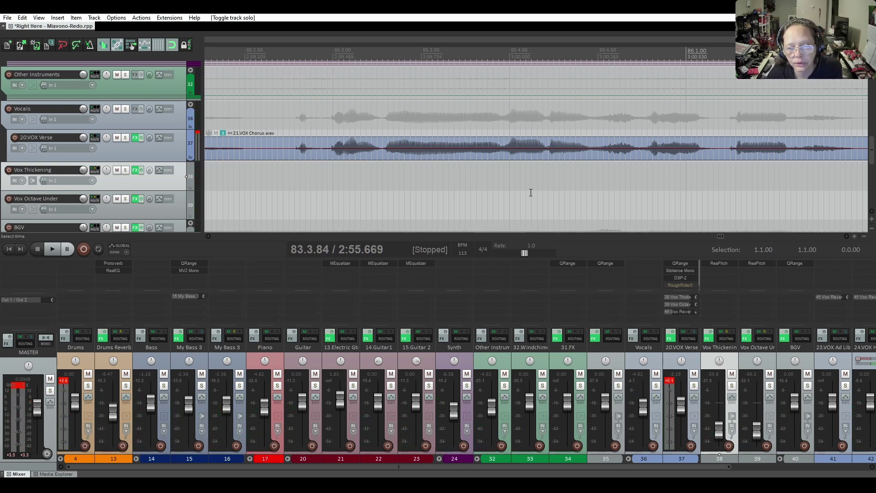
# - Return to the start of the song and show the Sibilance Mono plugin from the 20.VOX Verse track's effects chain, clear of the waveform
pyautogui.scroll(-5, 531, 193)
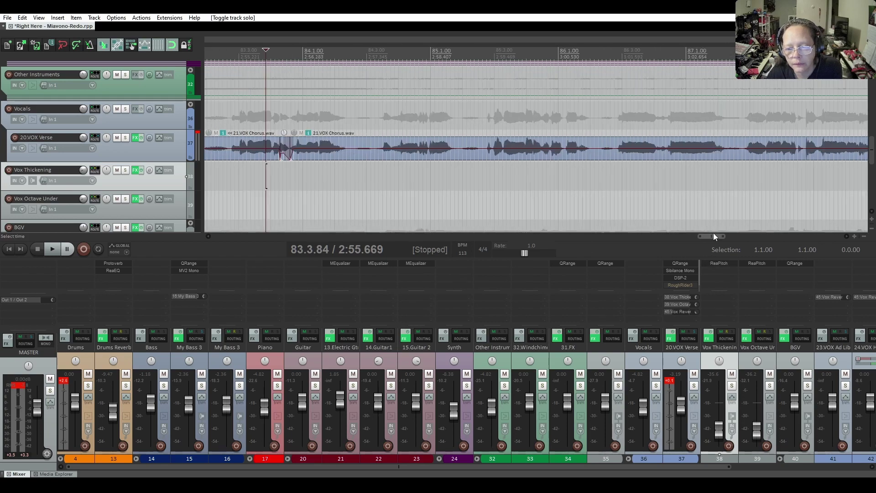
pyautogui.moveTo(713, 236); pyautogui.dragTo(273, 237)
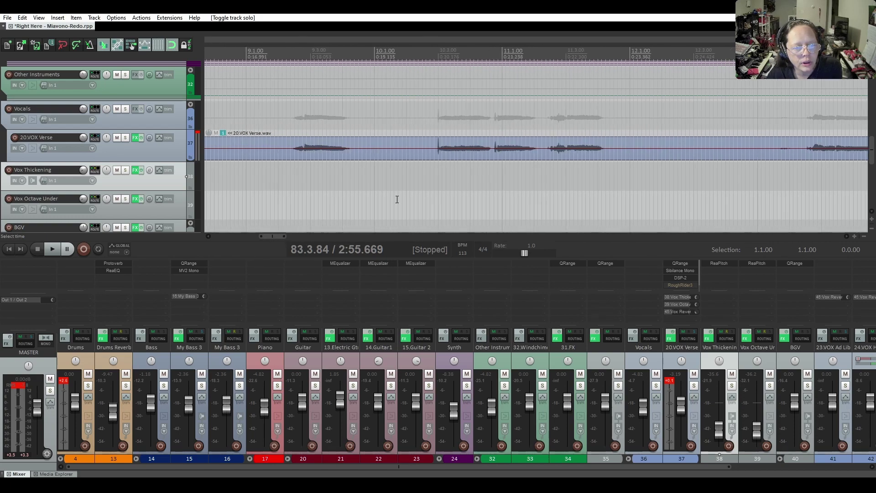
pyautogui.scroll(-8, 397, 199)
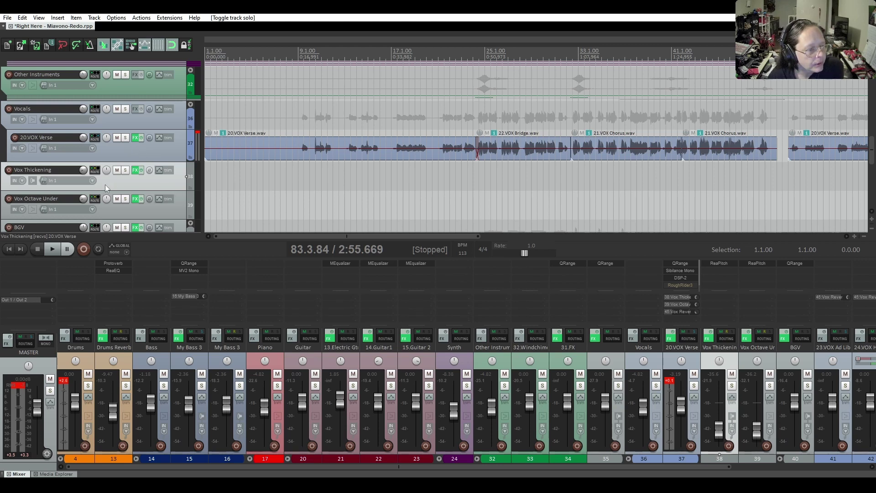
pyautogui.click(136, 139)
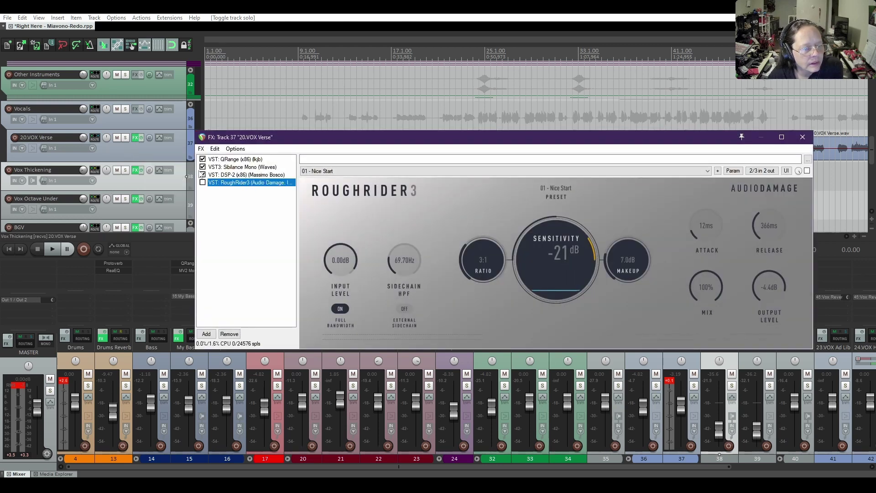
pyautogui.click(219, 167)
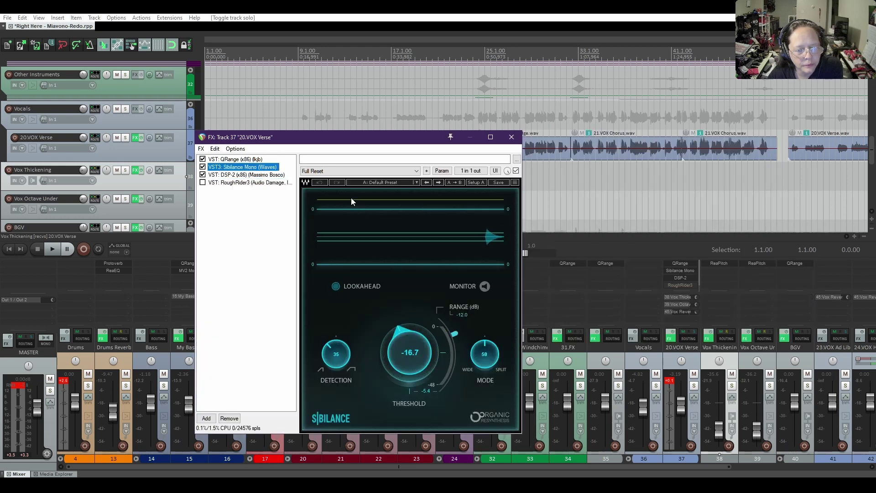
pyautogui.moveTo(375, 139); pyautogui.dragTo(420, 198)
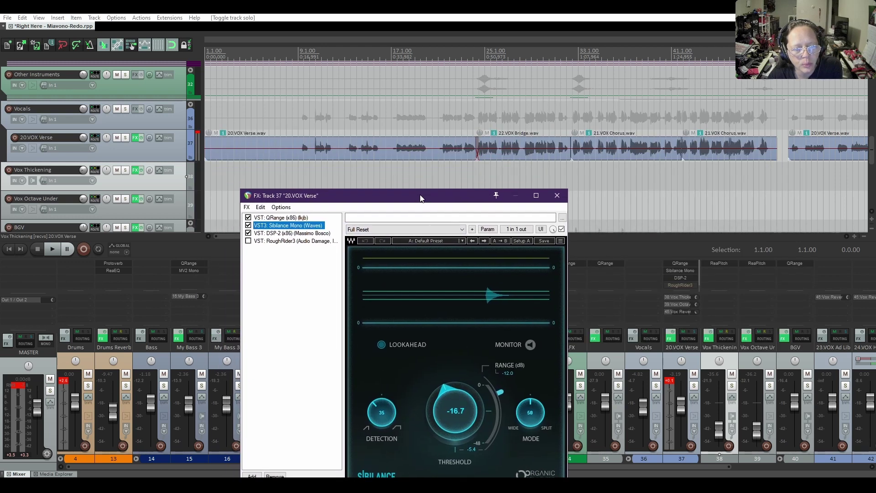
# - Play the song from 9.1.00 and set Sibilance's Detection to 64 and Mode to 39 on the 20.VOX Verse track
pyautogui.click(298, 167)
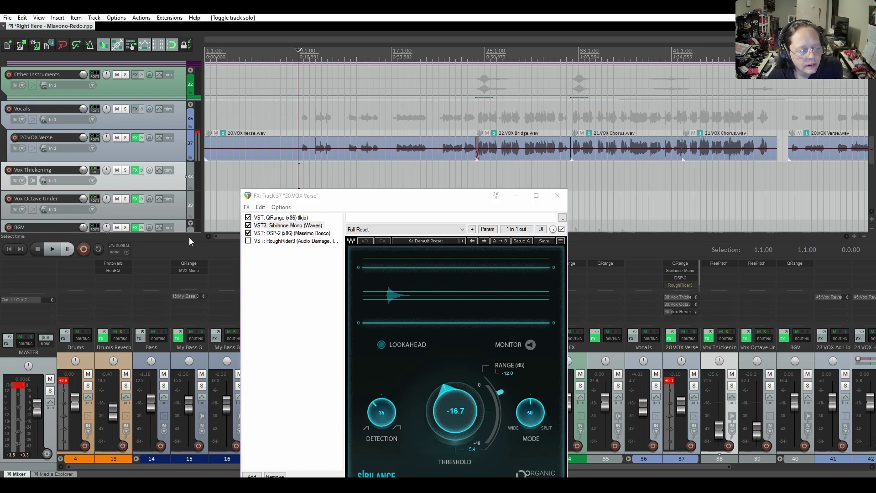
pyautogui.click(51, 254)
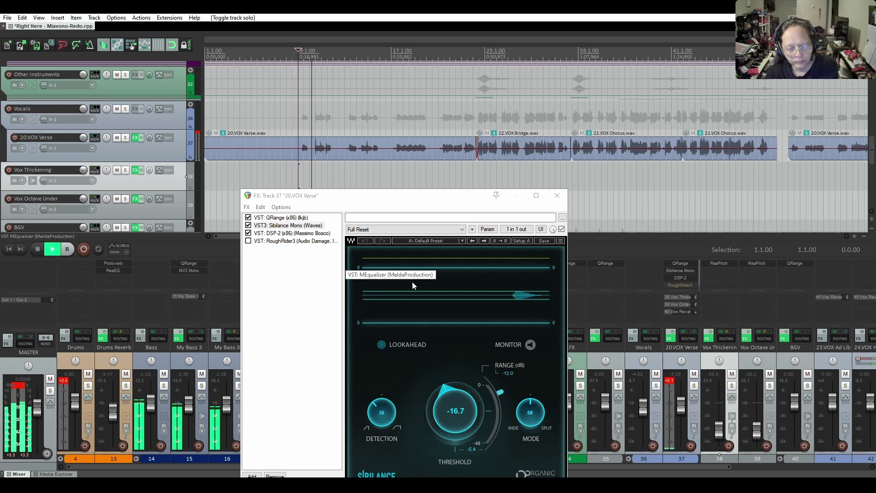
pyautogui.moveTo(418, 200); pyautogui.dragTo(453, 176)
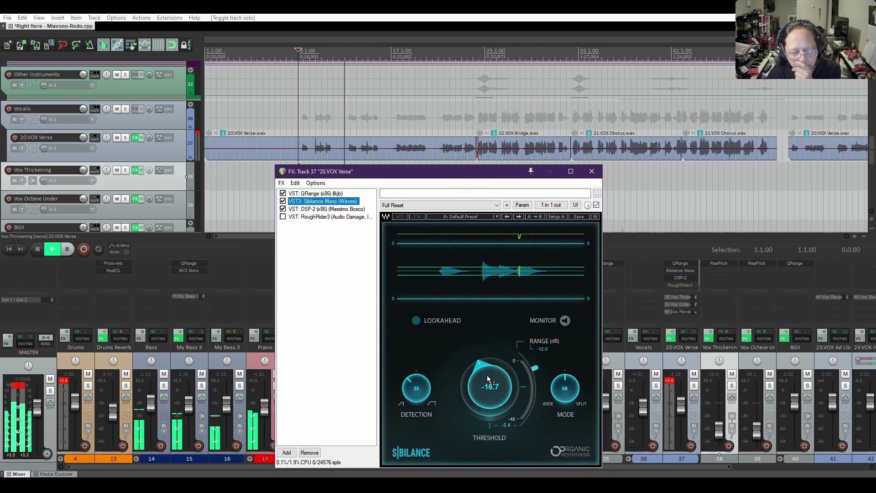
pyautogui.moveTo(412, 393); pyautogui.dragTo(413, 372)
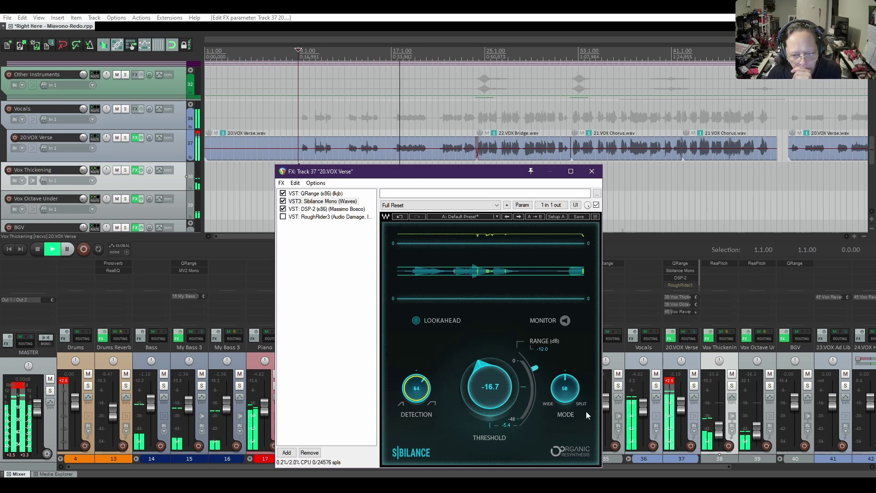
pyautogui.click(561, 383)
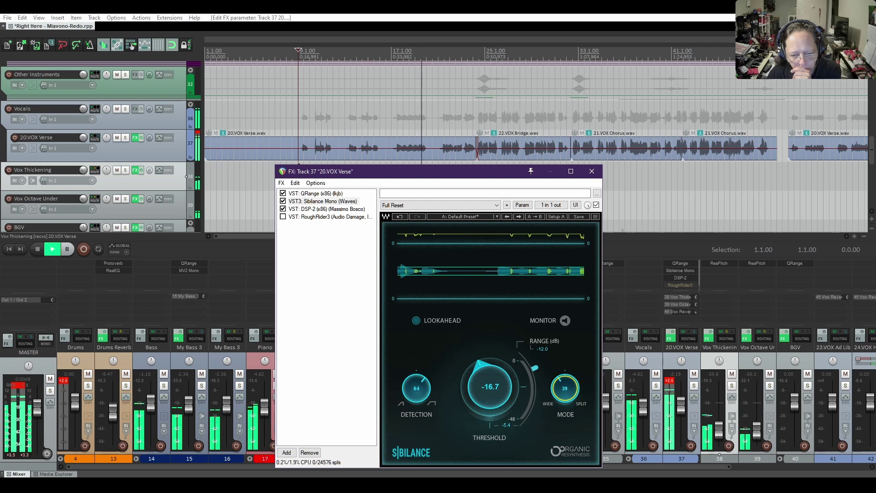
# - Set Sibilance's Mode to 38 and Threshold to -19.5 while auditioning, then stop playback and close the 20.VOX Verse effects chain
pyautogui.moveTo(560, 383); pyautogui.dragTo(560, 386)
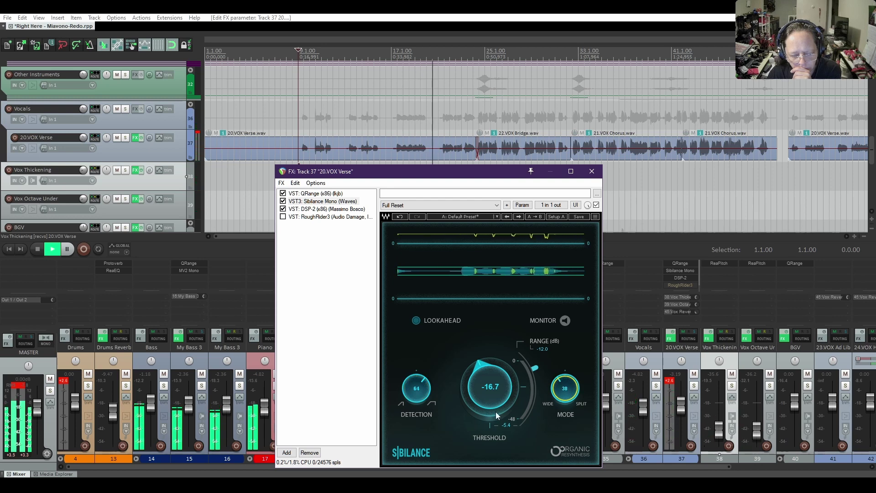
pyautogui.moveTo(483, 382); pyautogui.dragTo(483, 386)
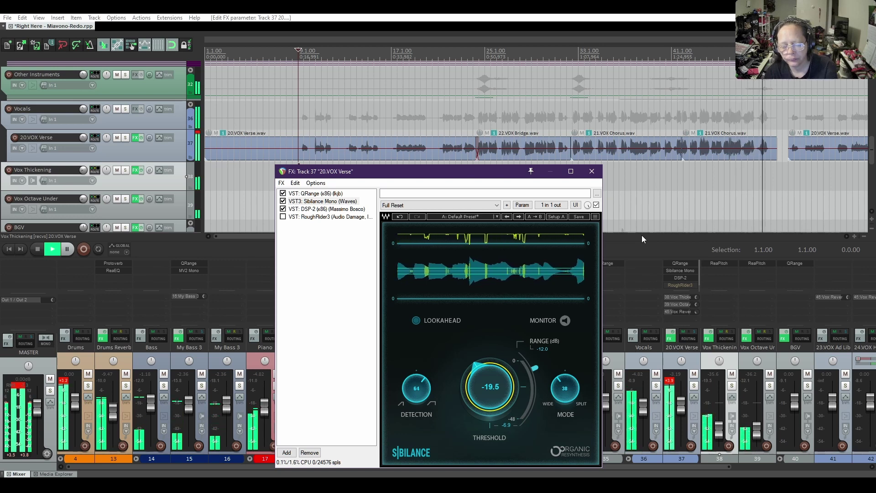
pyautogui.click(35, 248)
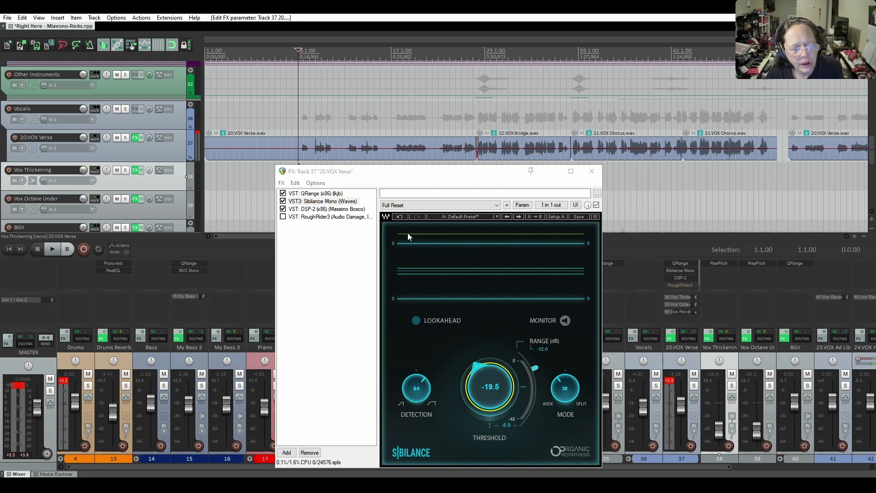
pyautogui.click(591, 171)
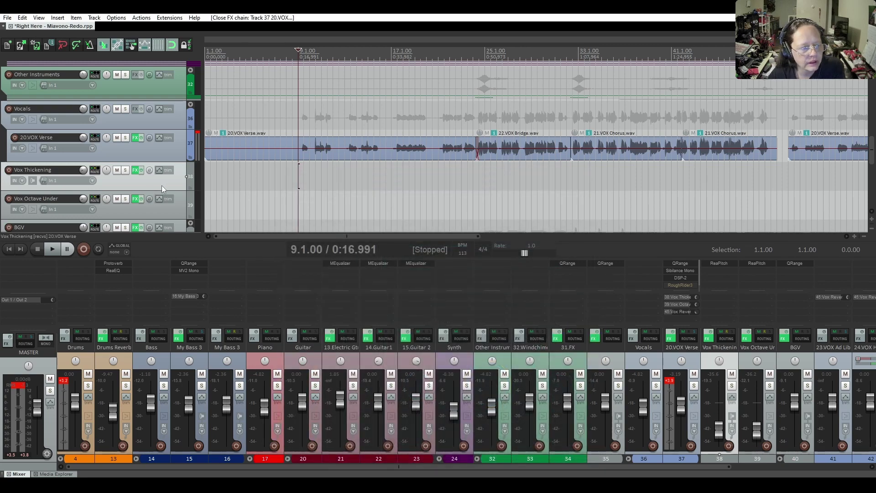
# - Insert a new track and place it directly below 20.VOX Verse, above Vox Thickening
pyautogui.scroll(-1, 168, 139)
pyautogui.scroll(1, 168, 139)
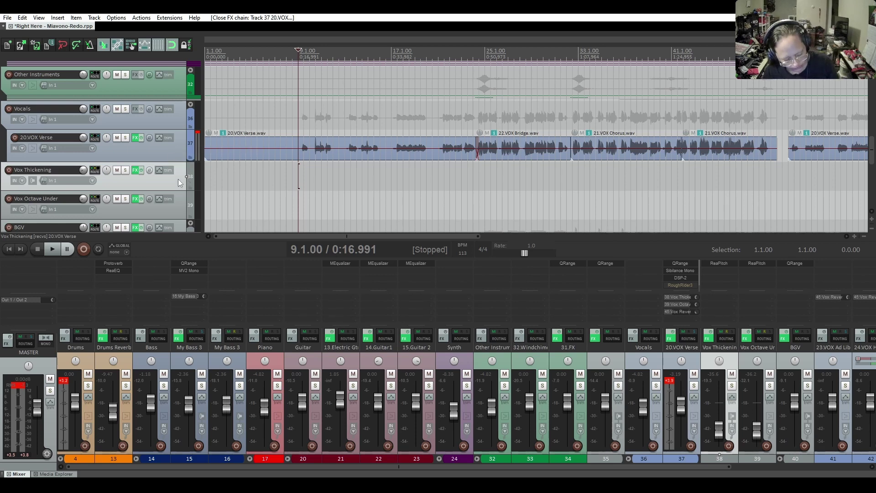
pyautogui.hotkey('ctrl', 't')
pyautogui.moveTo(174, 213); pyautogui.dragTo(165, 166)
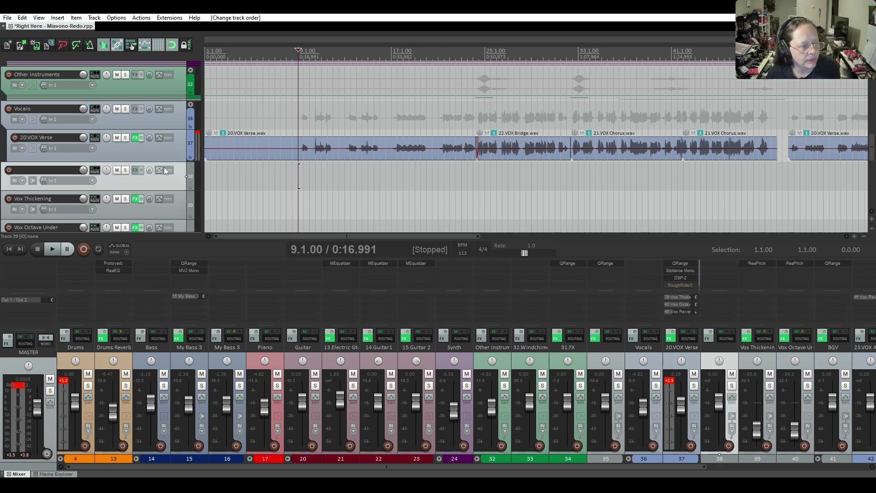
# - Add the VST3 Magma Lil Tube Mono plugin to the new unnamed track's effects chain, with its window clear of the track list
pyautogui.click(135, 171)
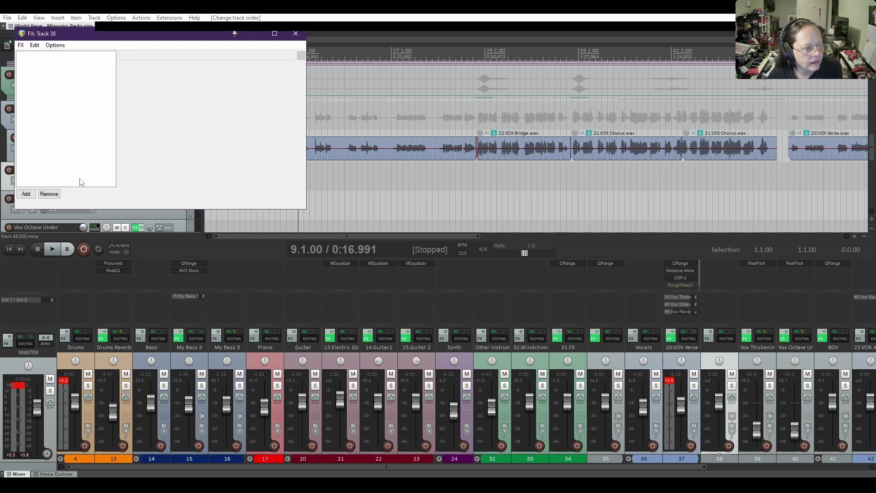
pyautogui.click(26, 196)
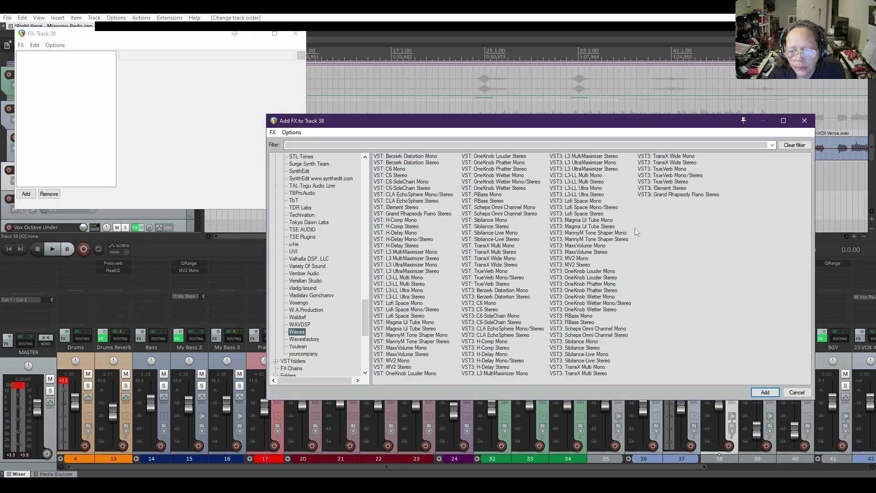
pyautogui.click(587, 221)
pyautogui.doubleClick(587, 221)
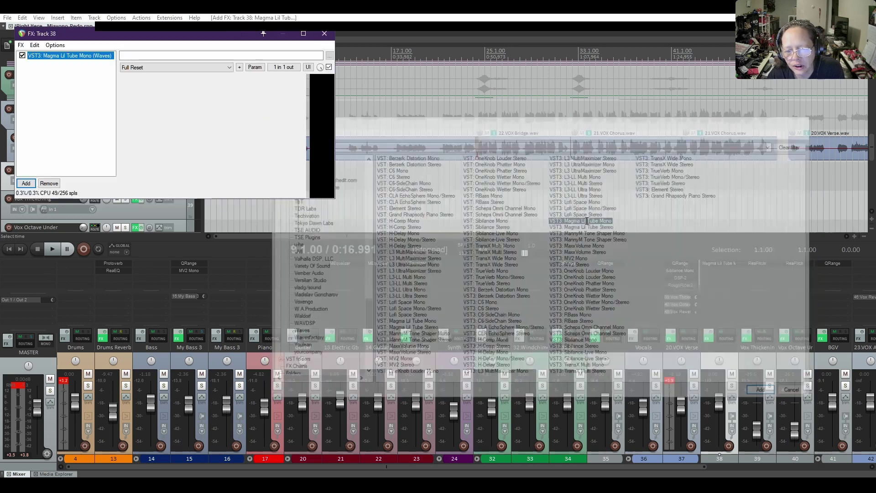
pyautogui.moveTo(185, 31); pyautogui.dragTo(468, 152)
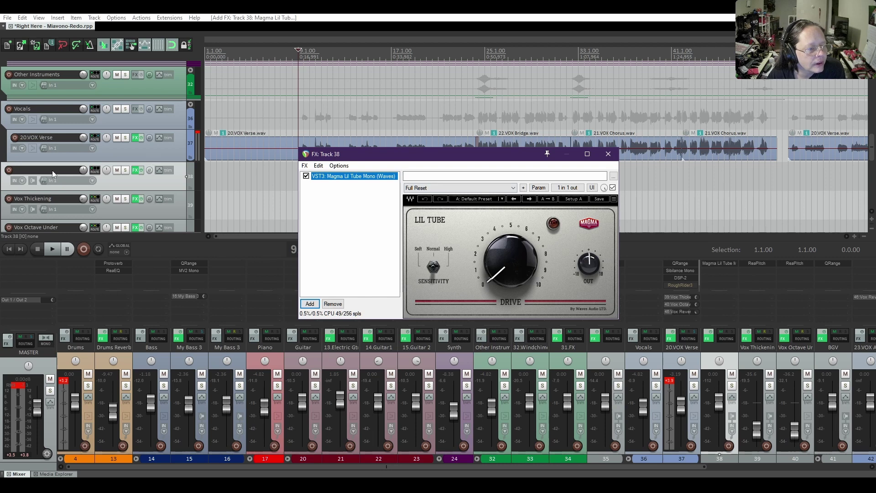
# - Name the new track Vocal Saturation
pyautogui.doubleClick(37, 171)
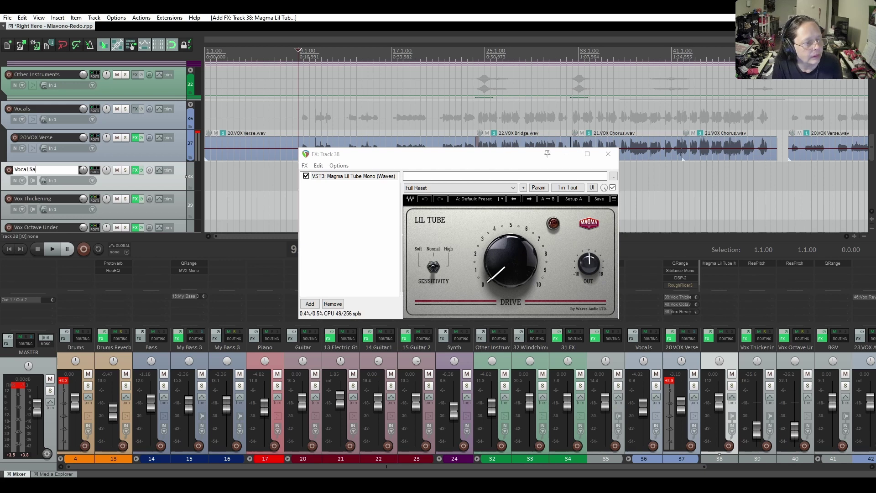
pyautogui.write('Vocal Saturation')
pyautogui.press('Return')
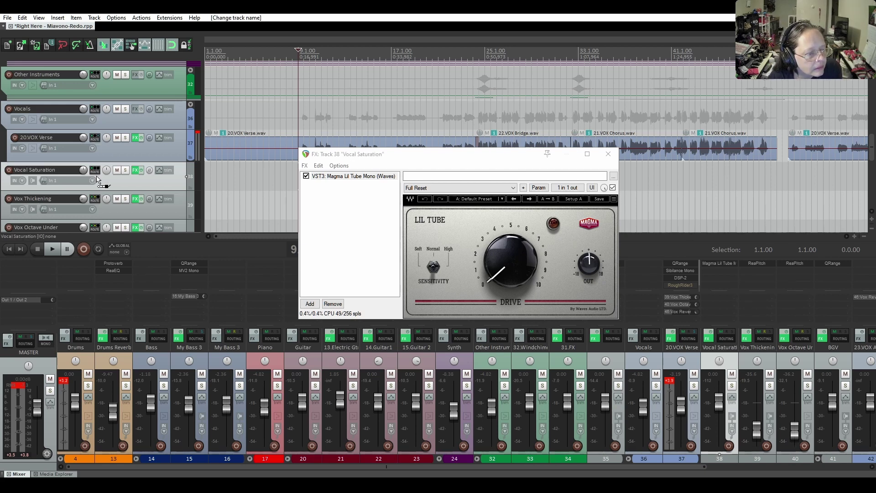
# - Create a send from 20.VOX Verse to Vocal Saturation, keeping it Post-Fader (Post-Pan)
pyautogui.moveTo(97, 172); pyautogui.dragTo(97, 171)
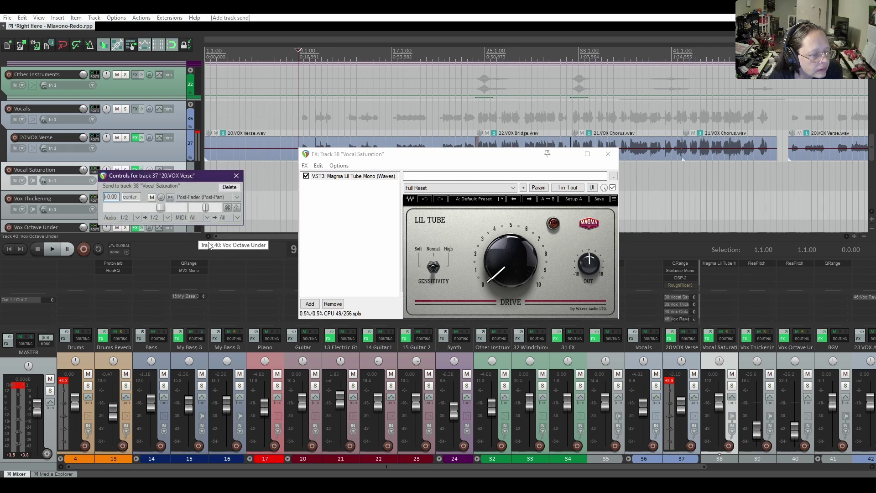
pyautogui.click(237, 197)
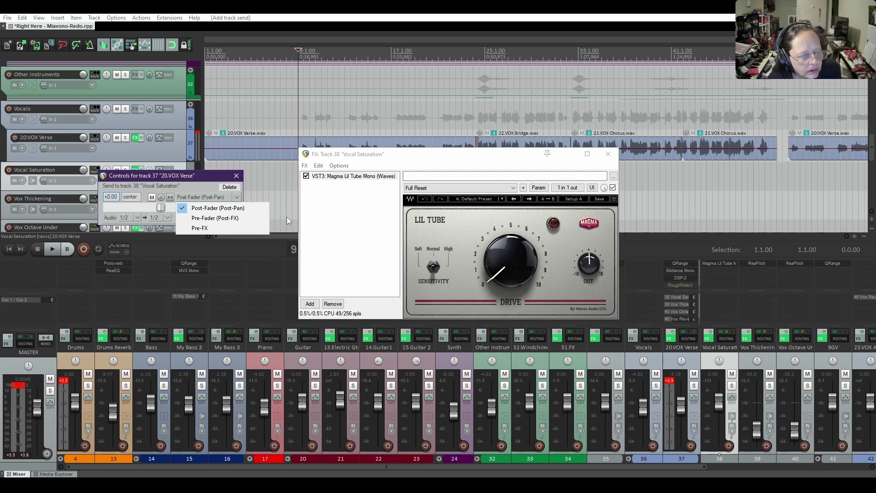
pyautogui.click(194, 187)
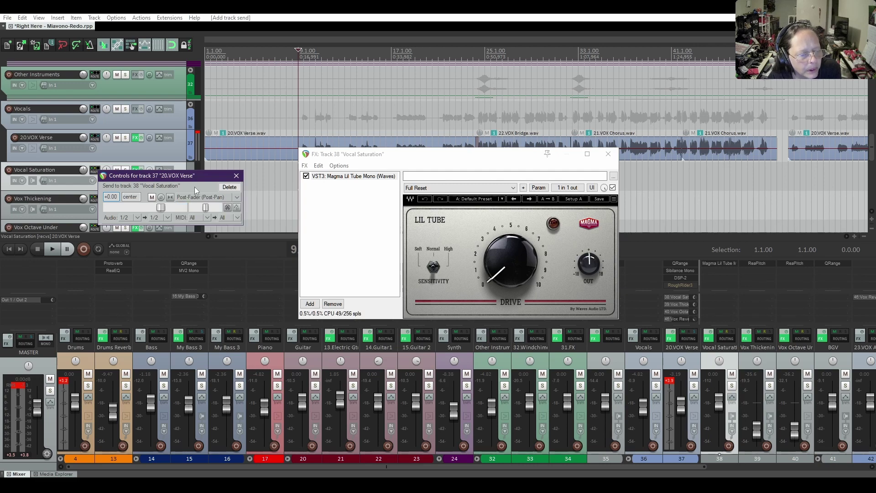
pyautogui.click(236, 176)
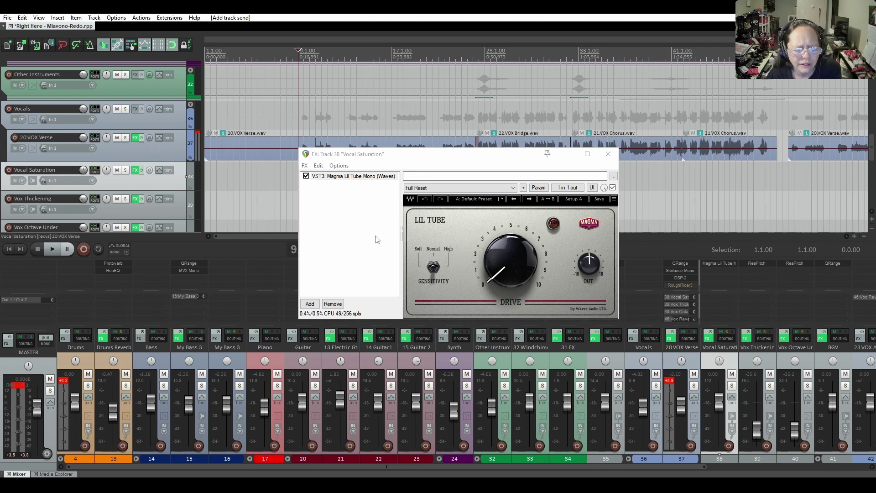
# - Solo and audition Vocal Saturation from 9.1.00, and set its receive from 20.VOX Verse to -9.69 dB
pyautogui.moveTo(425, 153); pyautogui.dragTo(423, 176)
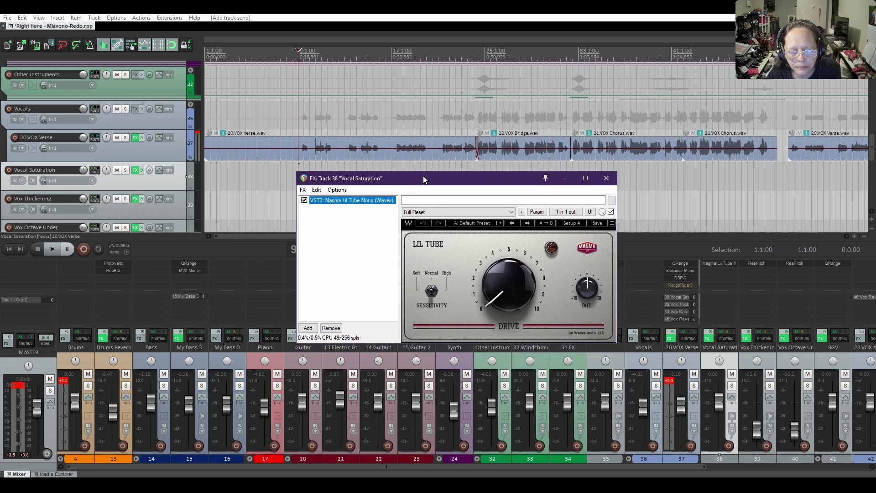
pyautogui.click(125, 169)
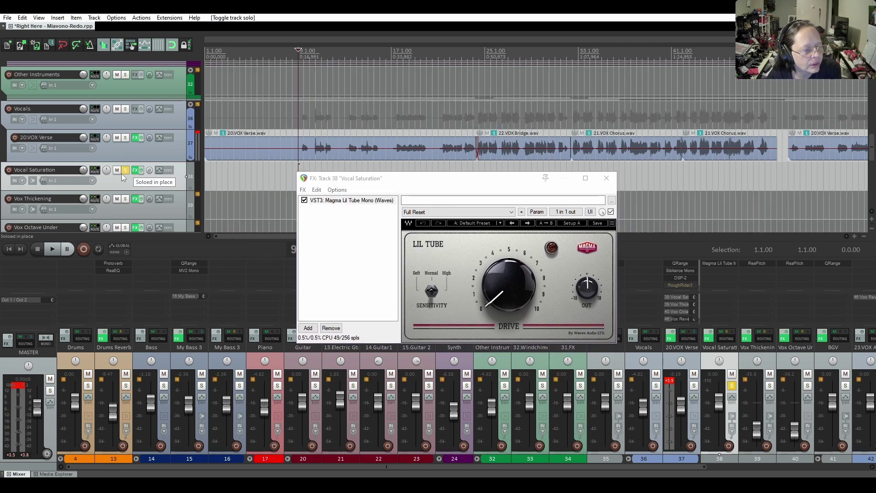
pyautogui.click(53, 249)
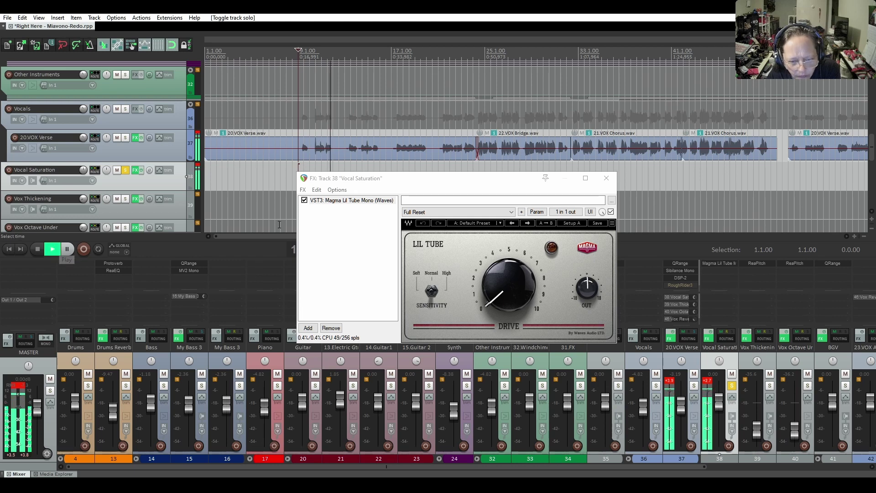
pyautogui.click(35, 250)
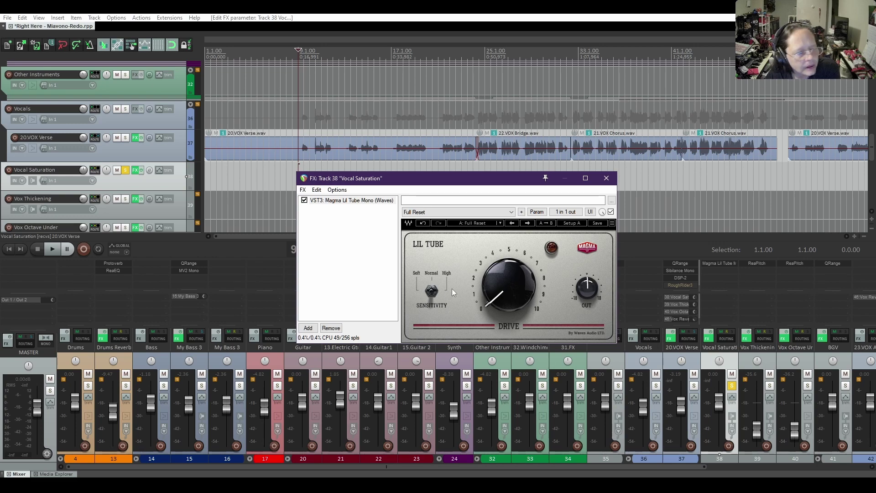
pyautogui.click(95, 171)
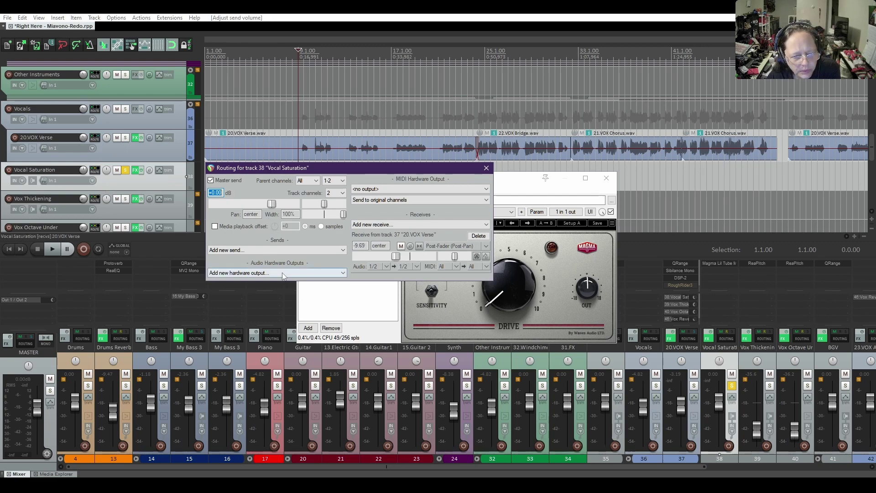
# - Play the soloed Vocal Saturation track while raising Lil Tube's Drive to 100 and trying its Sensitivity switch, returning it to Normal
pyautogui.click(51, 252)
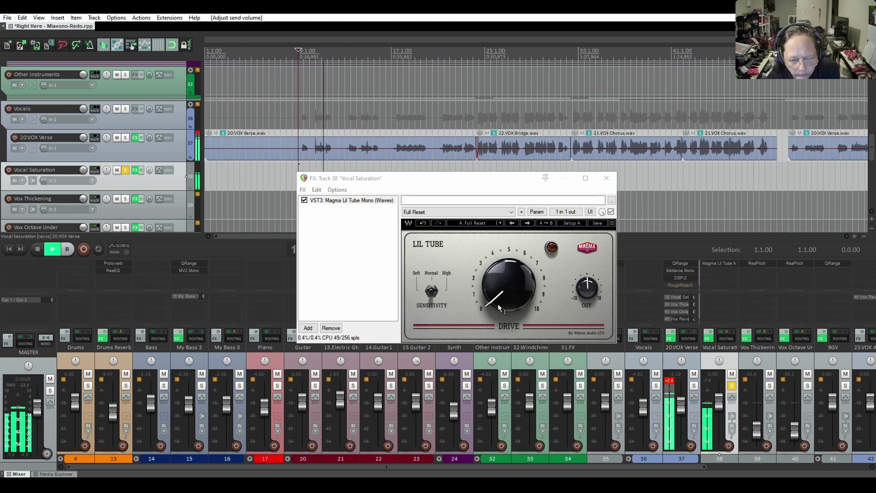
pyautogui.moveTo(497, 304); pyautogui.dragTo(497, 290)
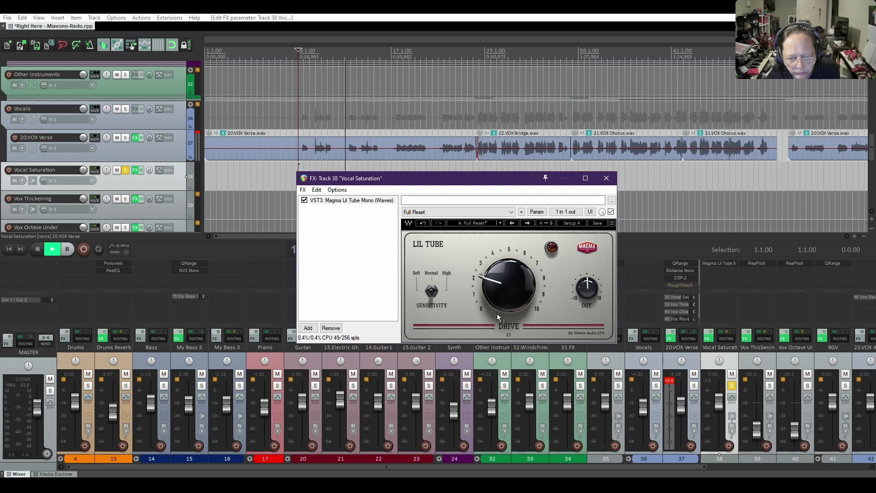
pyautogui.moveTo(504, 299)
pyautogui.mouseDown()
pyautogui.moveTo(504, 230)
pyautogui.moveTo(502, 305)
pyautogui.mouseUp()
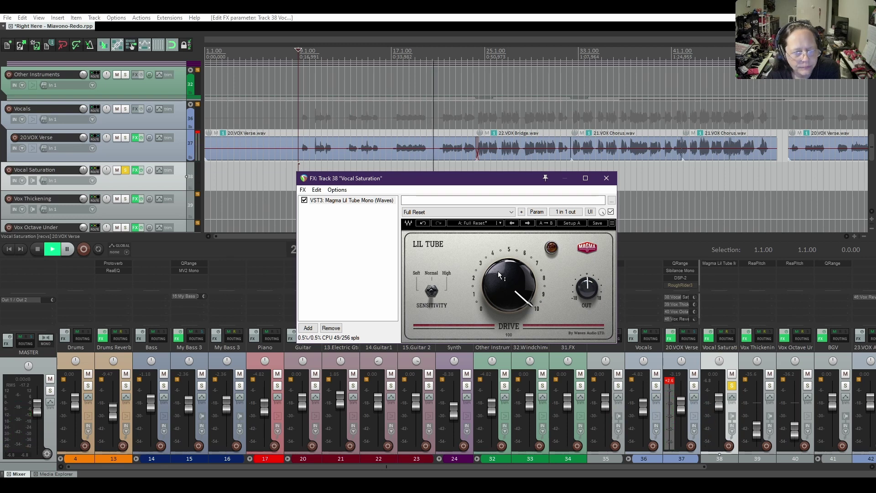
pyautogui.click(431, 291)
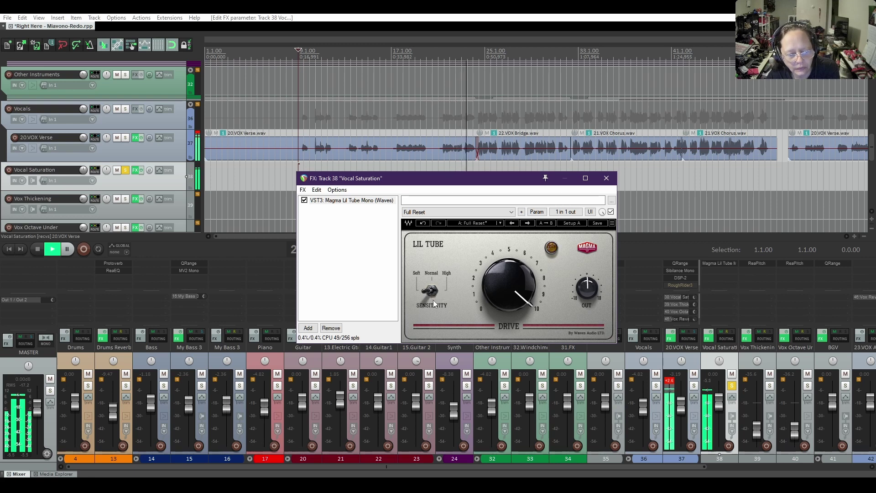
pyautogui.click(424, 290)
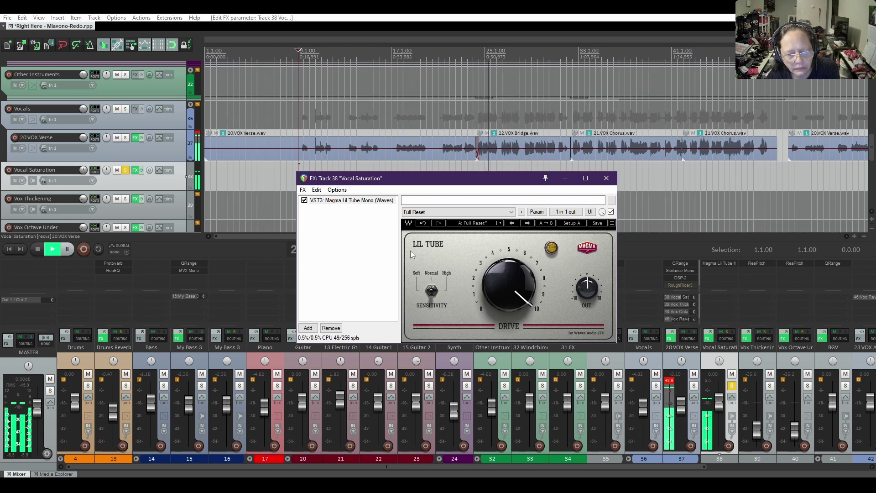
pyautogui.click(37, 248)
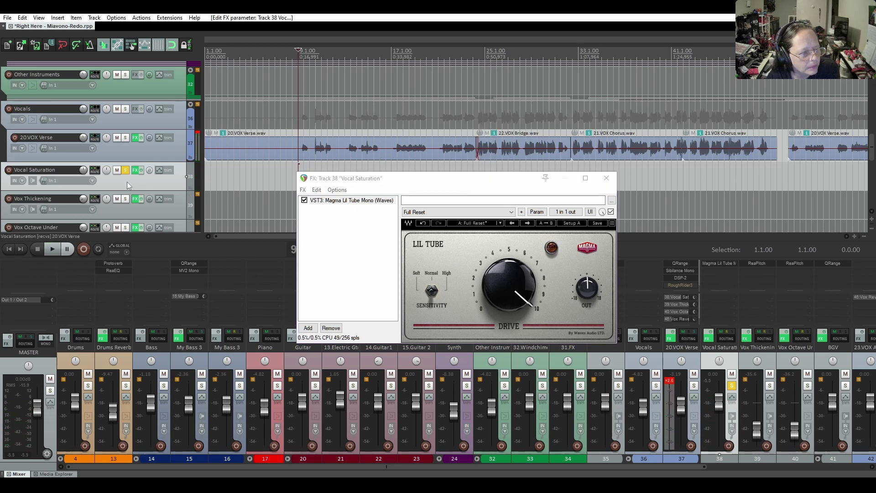
# - Unsolo Vocal Saturation, reduce Lil Tube's Drive to about 6 and lower the track's fader to -inf
pyautogui.click(125, 171)
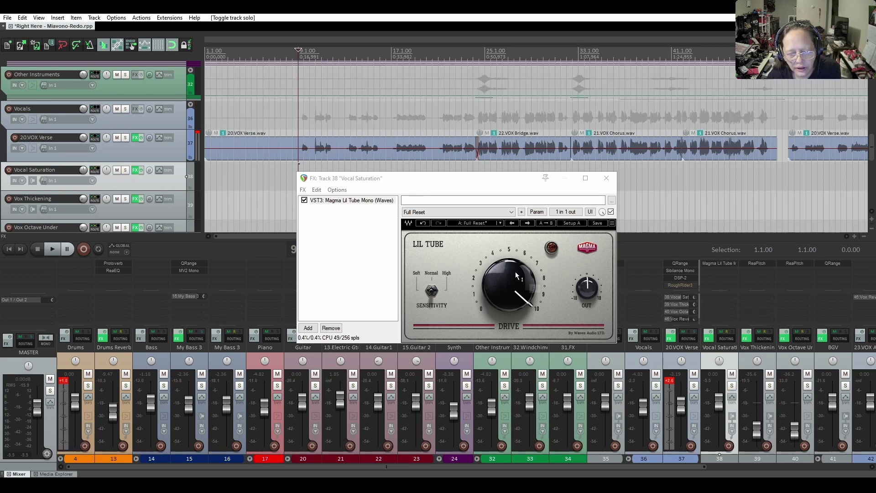
pyautogui.moveTo(516, 272); pyautogui.dragTo(515, 297)
pyautogui.moveTo(722, 403); pyautogui.dragTo(718, 448)
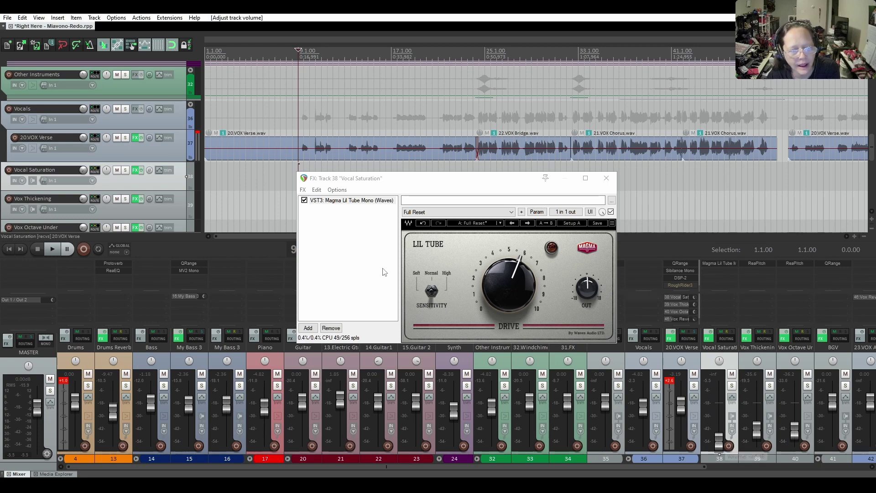
# - Solo the 20.VOX Verse and Vocal Saturation tracks together and play them from 9.1.00
pyautogui.click(150, 155)
pyautogui.click(125, 137)
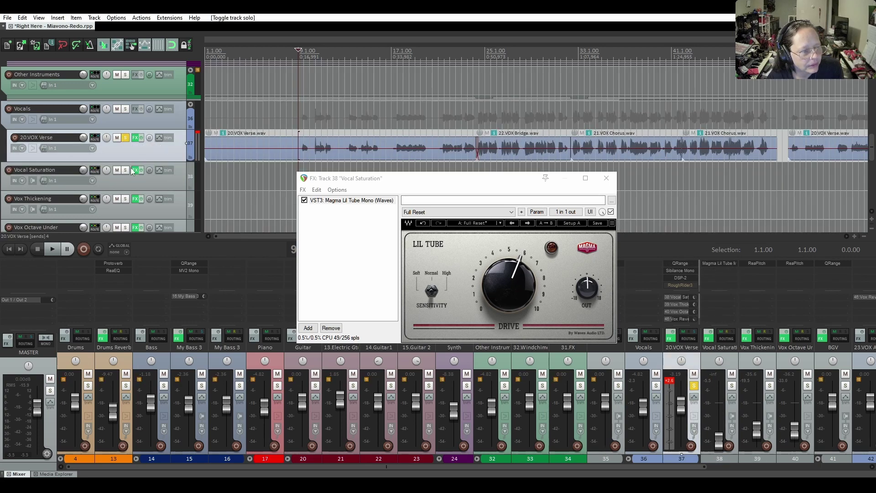
pyautogui.click(52, 252)
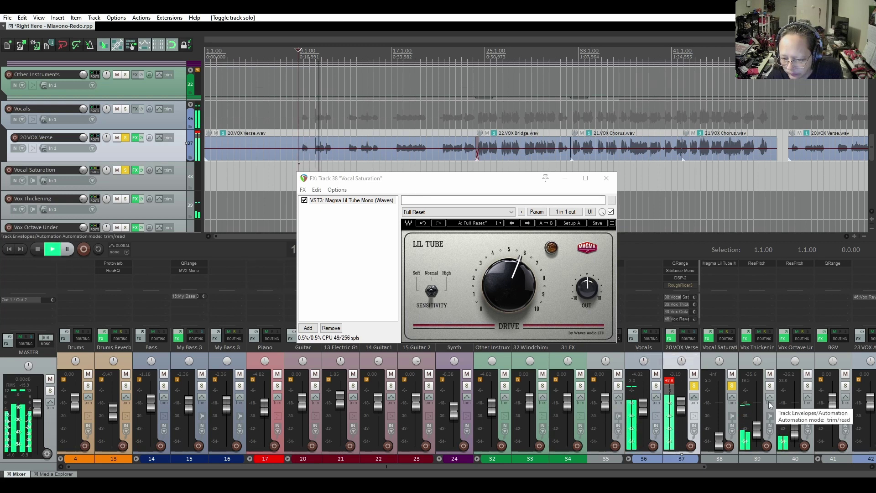
# - Raise the Vocal Saturation fader to about -12.1 dB during playback, toggling the 20.VOX Verse solo to compare the sound
pyautogui.click(694, 386)
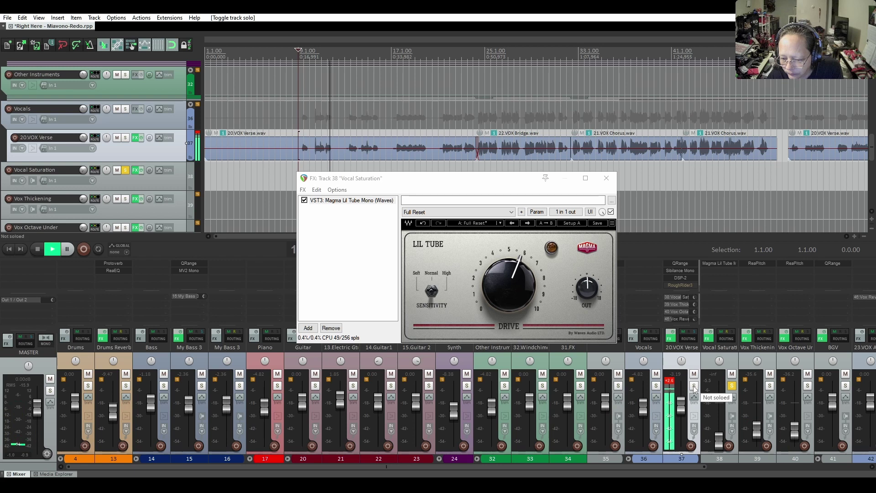
pyautogui.click(693, 386)
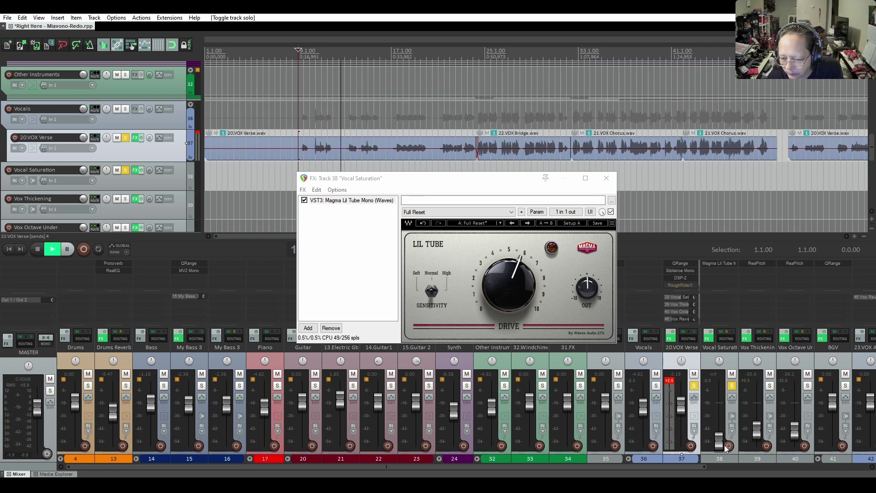
pyautogui.moveTo(720, 448); pyautogui.dragTo(720, 421)
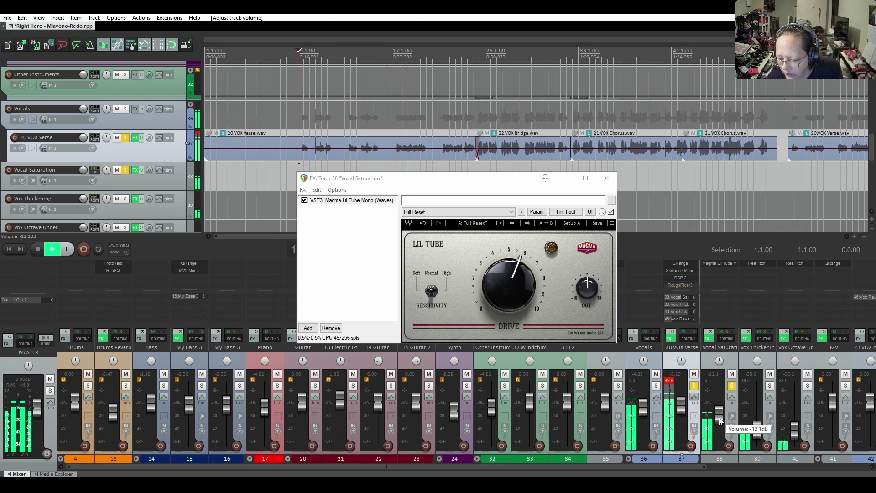
pyautogui.click(693, 386)
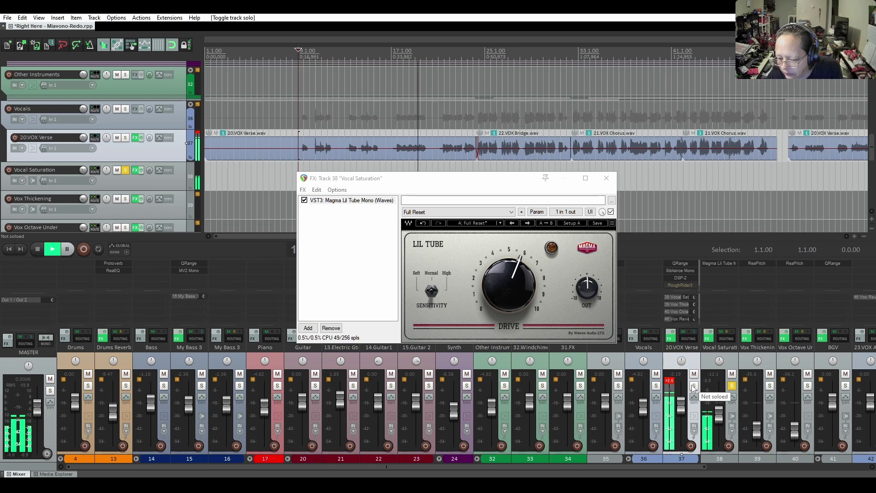
# - Re-solo 20.VOX Verse to compare, clear both vocal solos, and play the full mix from 9.1.00, resetting the verse track's peak indicator
pyautogui.click(693, 385)
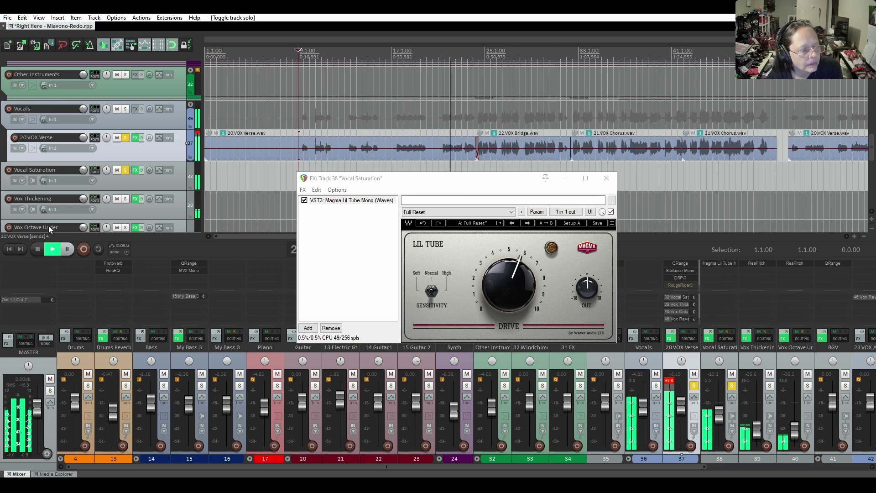
pyautogui.click(36, 249)
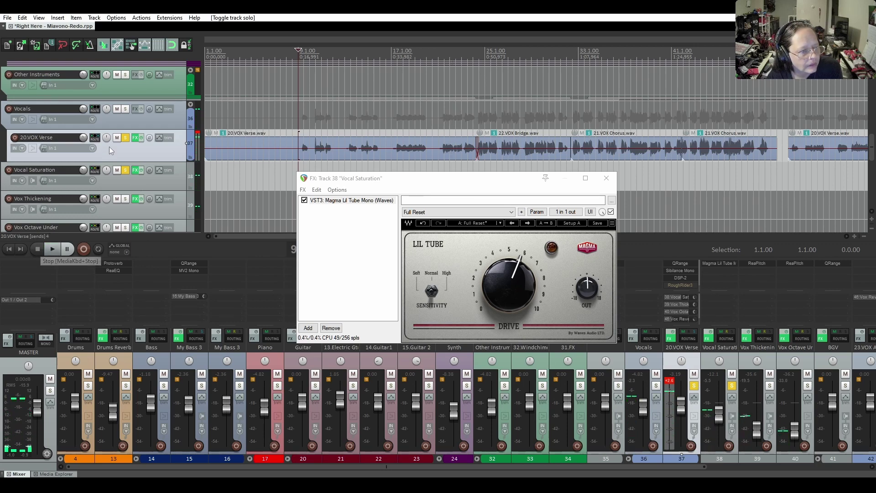
pyautogui.click(125, 171)
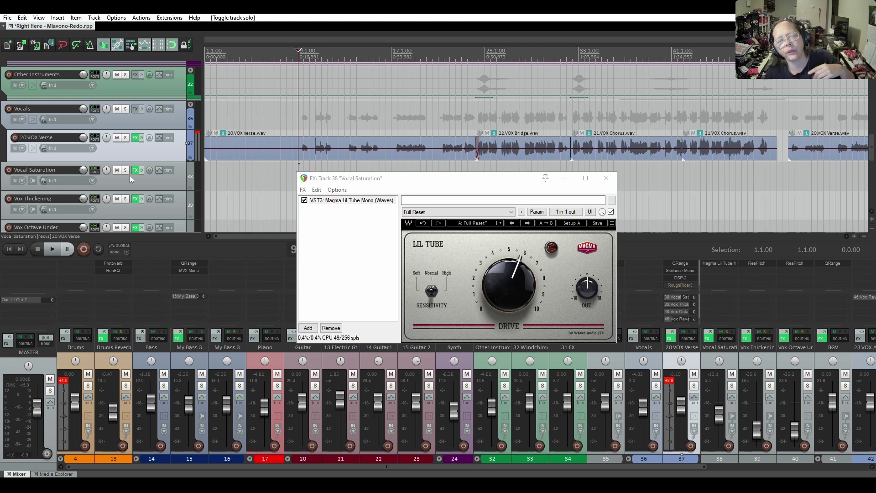
pyautogui.click(51, 250)
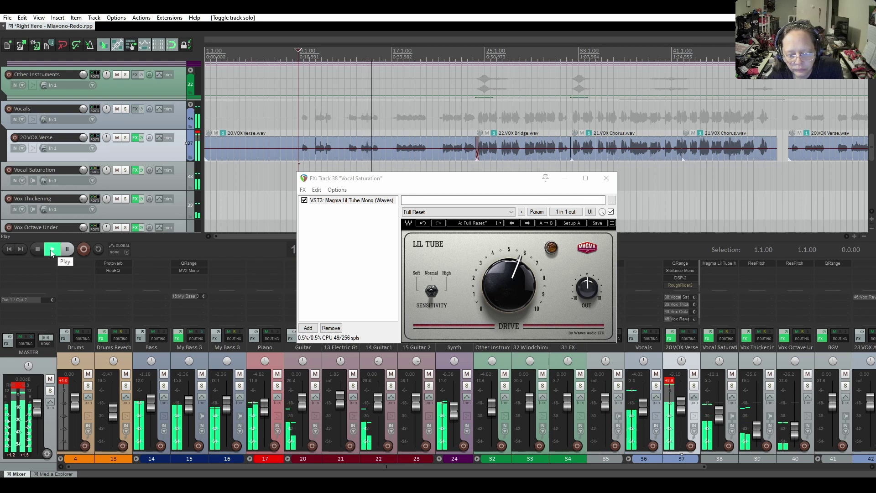
pyautogui.click(671, 381)
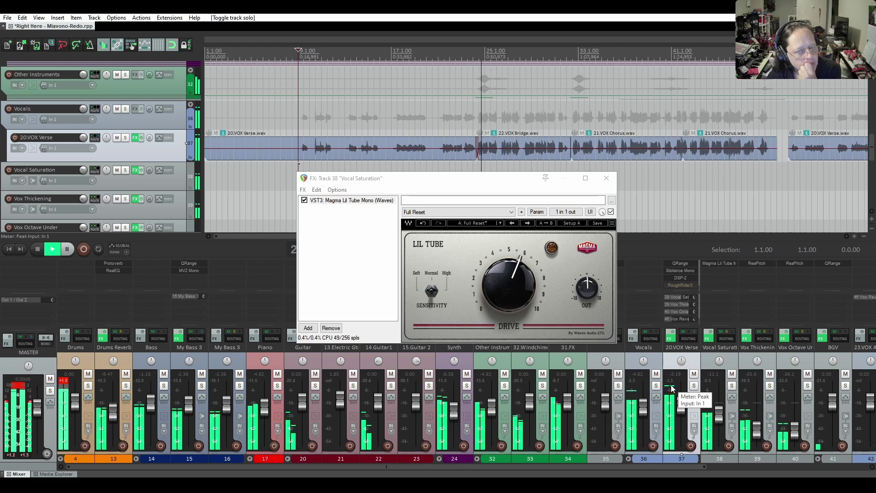
# - Change Vocal Saturation's receive from 20.VOX Verse to Pre-Fader (Post-FX) and listen to the mix before stopping playback
pyautogui.click(95, 169)
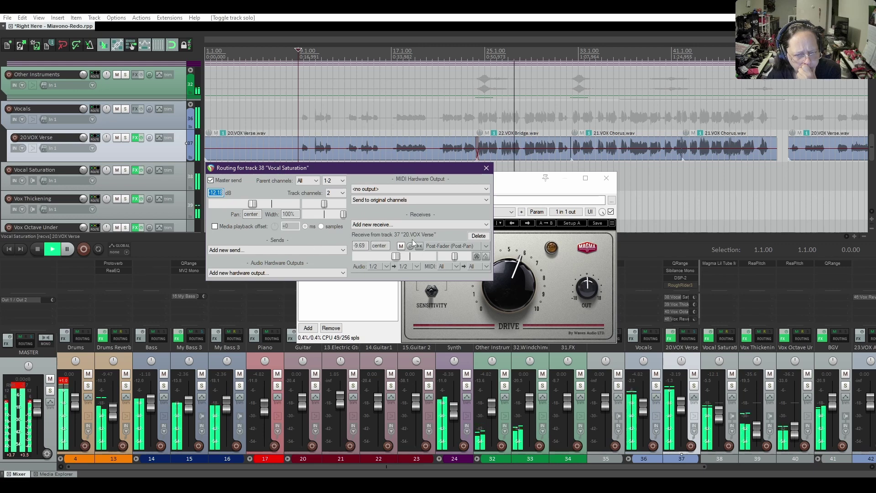
pyautogui.click(438, 245)
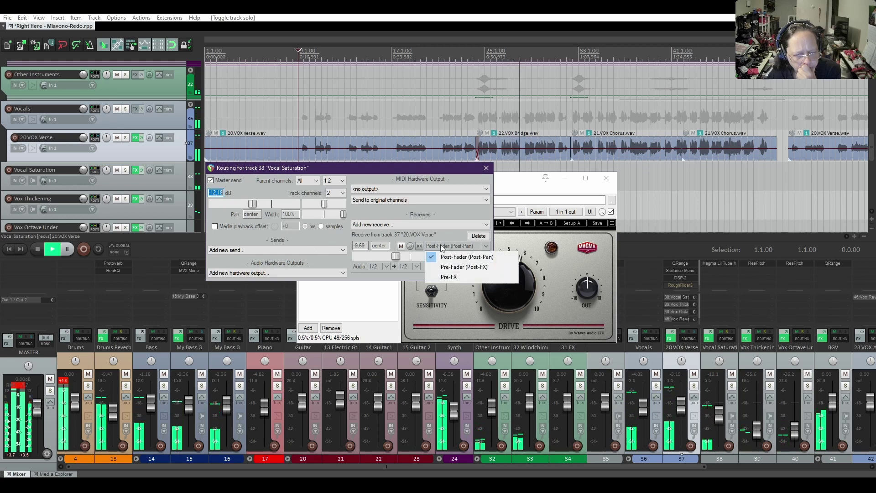
pyautogui.click(462, 267)
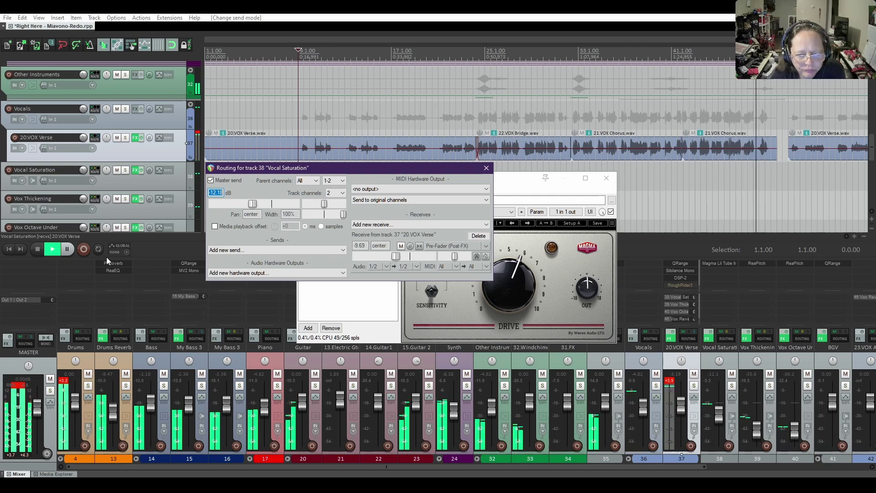
pyautogui.click(34, 247)
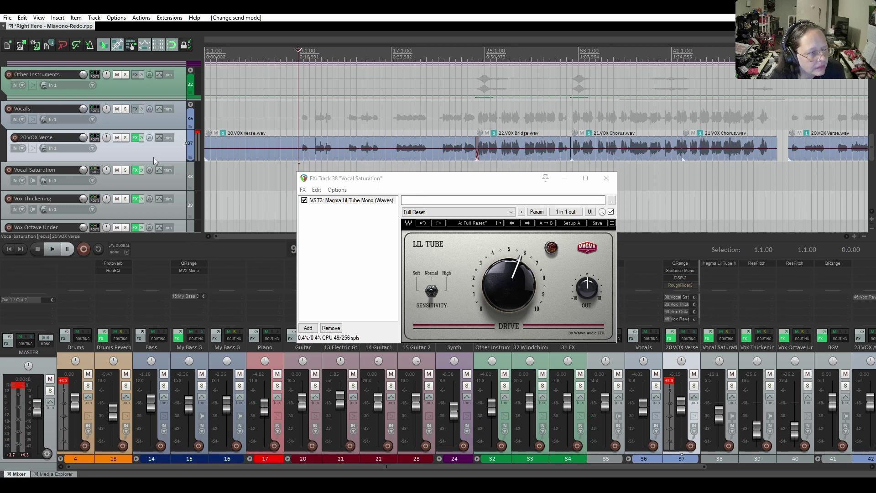
# - Bypass the DSP-2 plug-in in the 20.VOX Verse effects chain and return to Vocal Saturation's effects
pyautogui.click(133, 138)
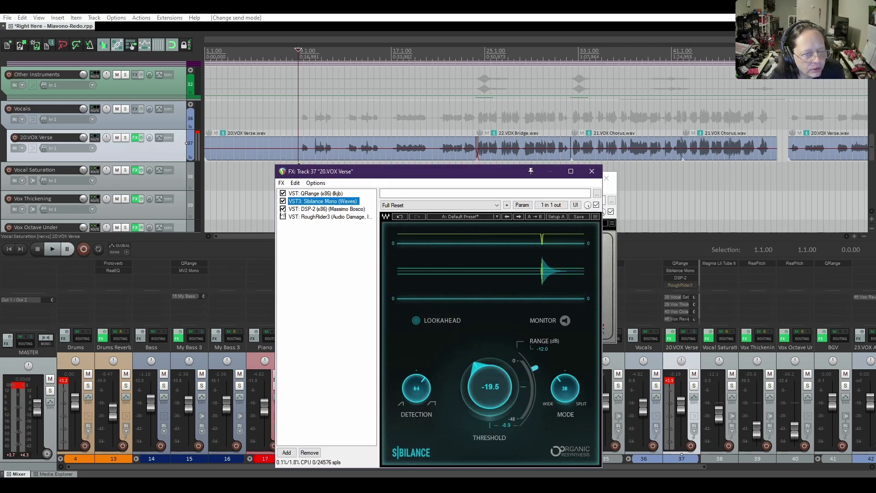
pyautogui.click(283, 209)
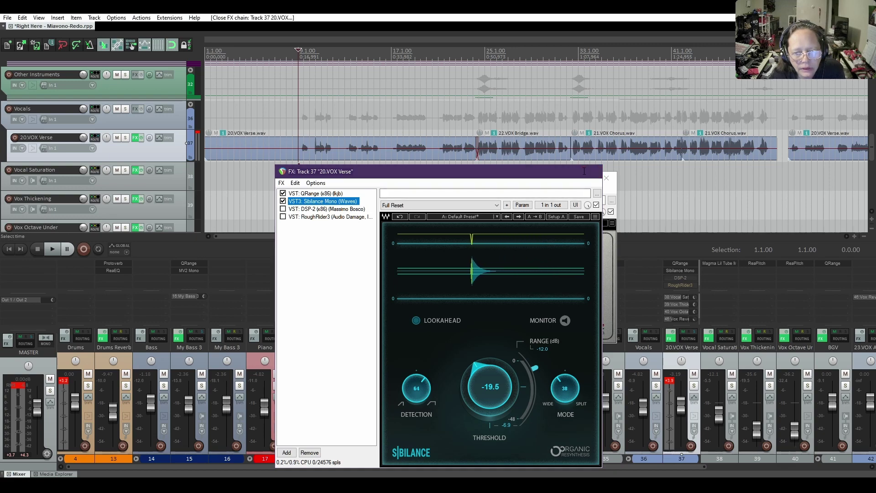
pyautogui.click(135, 169)
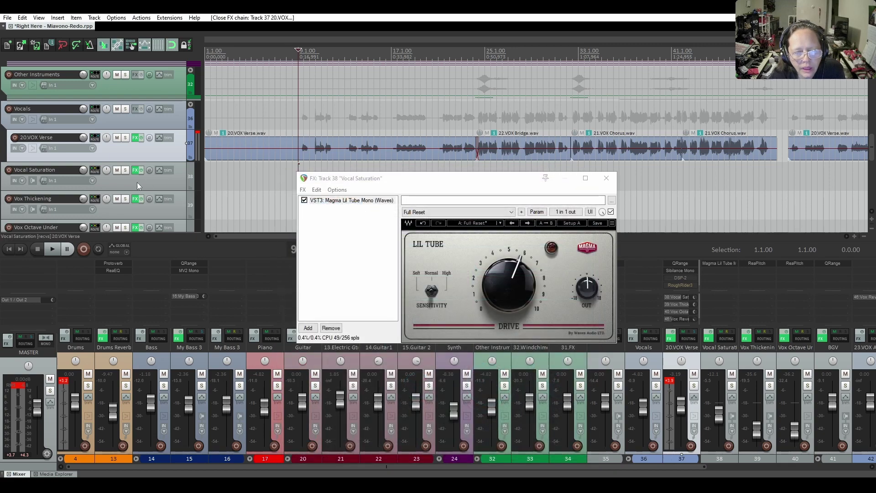
# - Play the mix from 9.1.00, try the Vocal Saturation fader at 0.00 dB, undo that change and stop playback
pyautogui.click(58, 251)
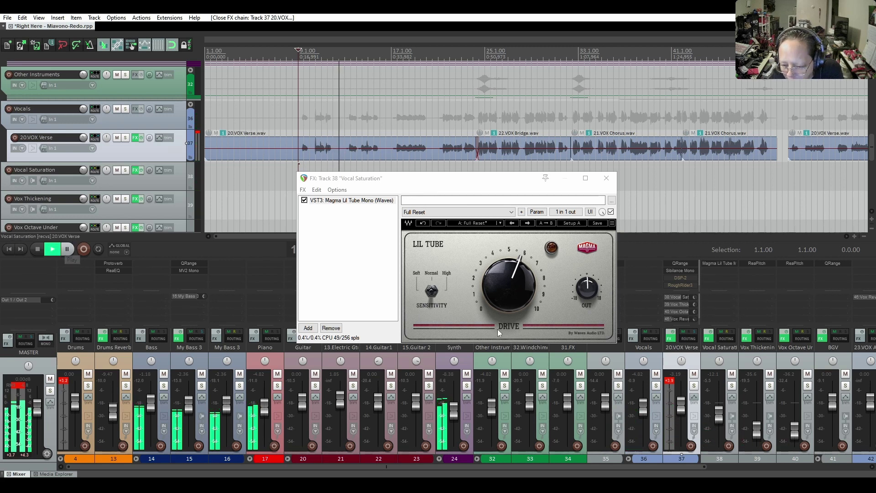
pyautogui.doubleClick(718, 416)
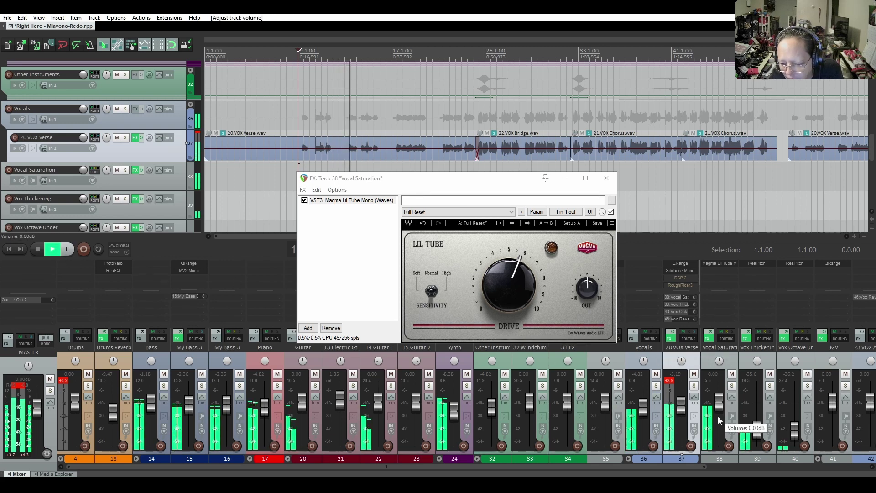
pyautogui.hotkey('ctrl', 'z')
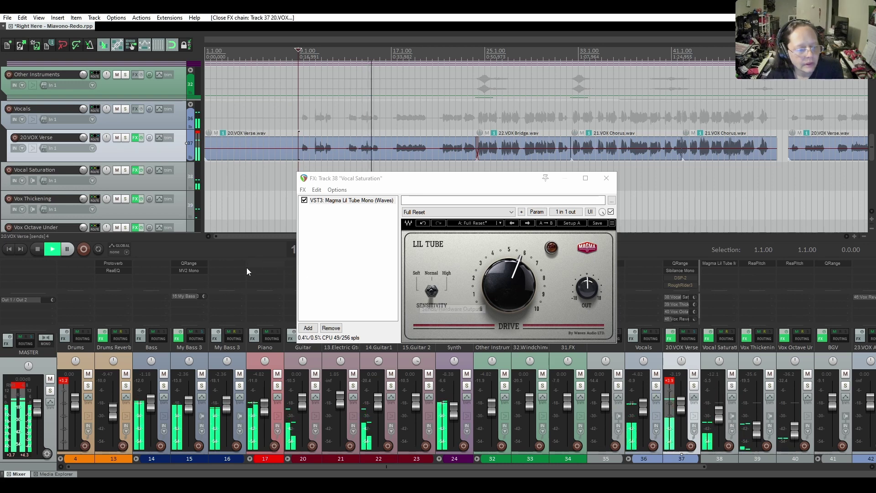
pyautogui.click(37, 249)
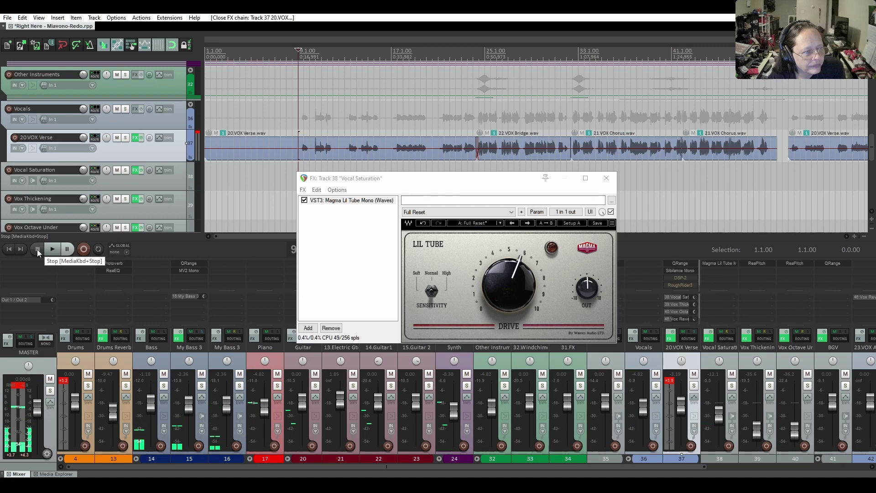
# - Re-enable the DSP-2 plug-in on 20.VOX Verse and close its effects chain
pyautogui.click(135, 137)
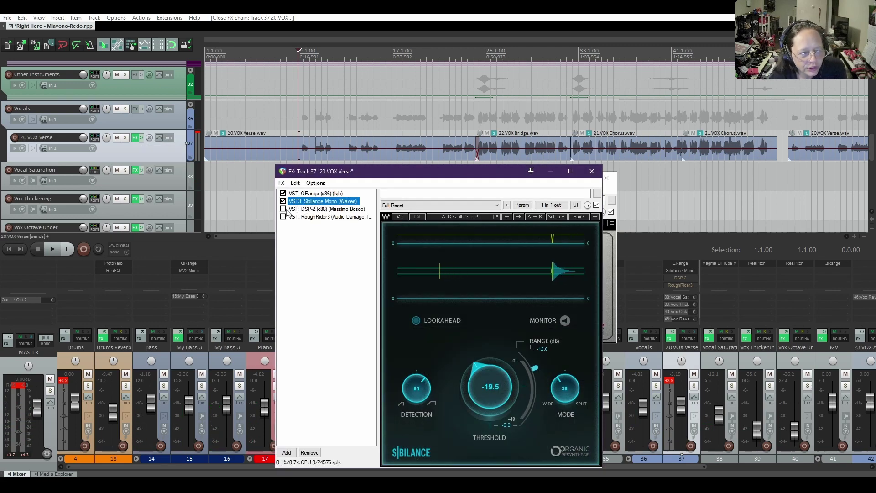
pyautogui.click(284, 209)
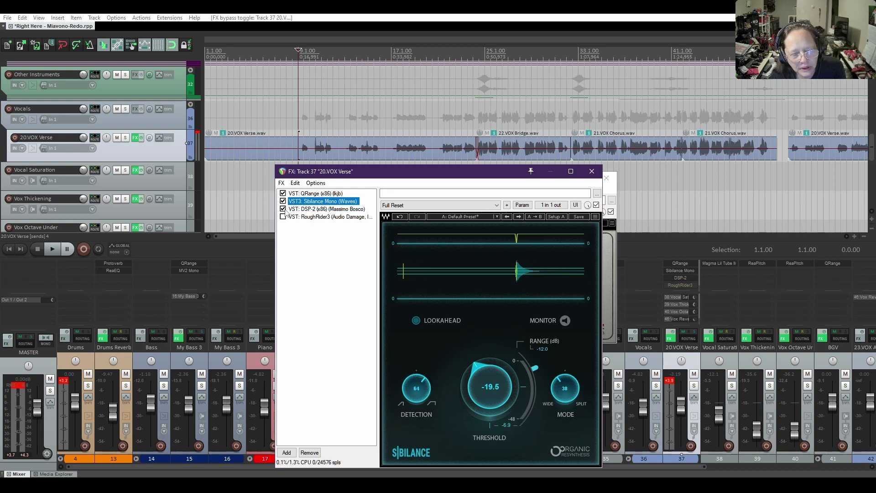
pyautogui.click(592, 171)
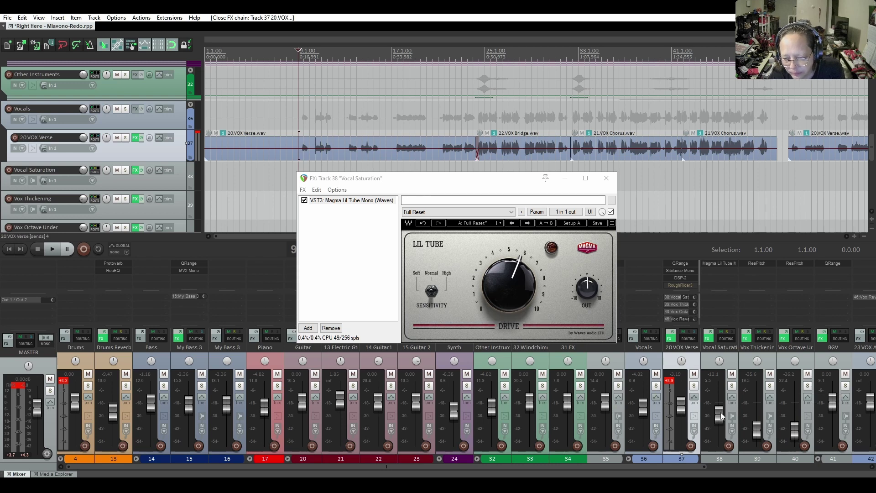
# - Lower the Vocal Saturation fader to about -14 dB and close the Lil Tube effects window
pyautogui.moveTo(718, 419)
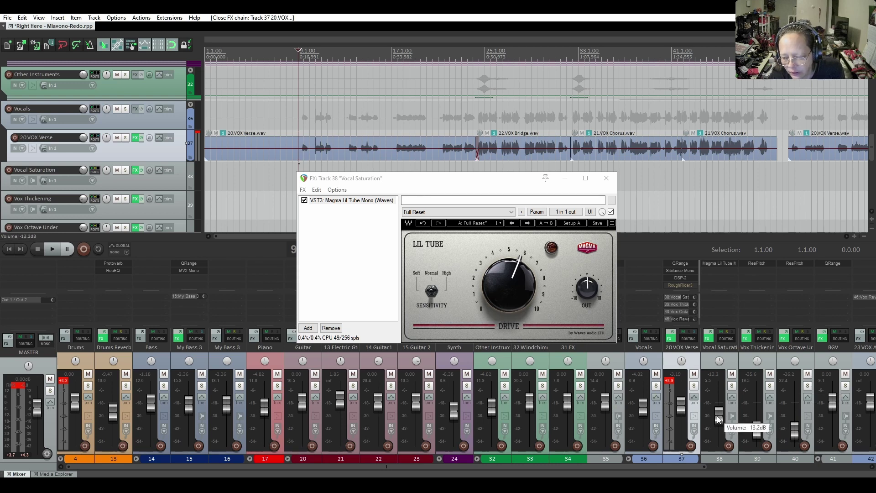
pyautogui.moveTo(716, 418); pyautogui.dragTo(717, 418)
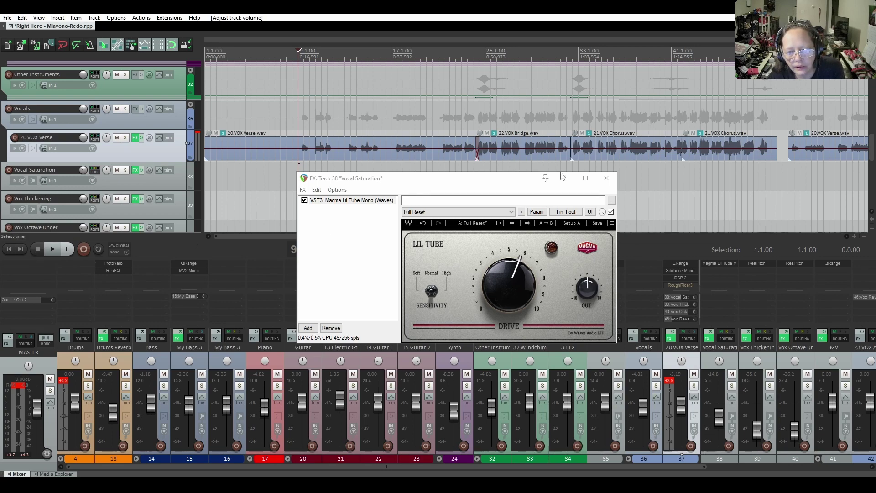
pyautogui.click(607, 178)
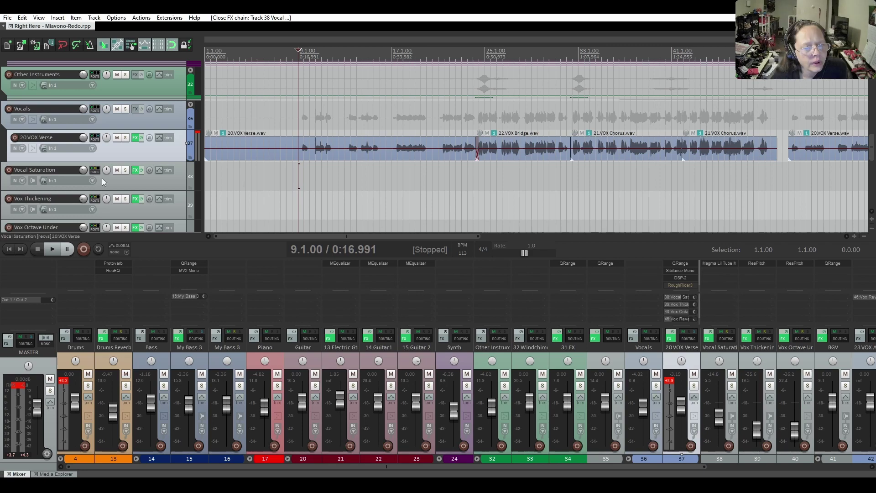
# - Examine the guitar parts after measure 81, toggling solo on and off for 14.Guitar1 and 15.Guitar 2 in turn
pyautogui.scroll(5, 103, 181)
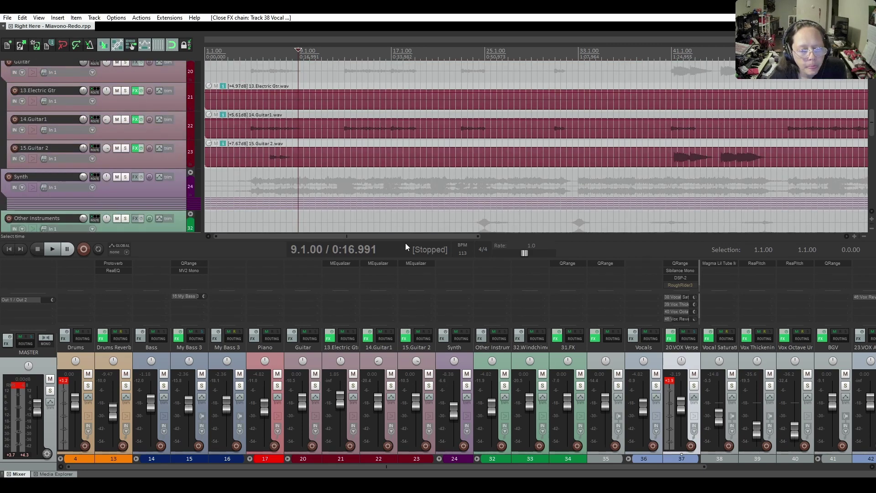
pyautogui.moveTo(402, 236); pyautogui.dragTo(635, 239)
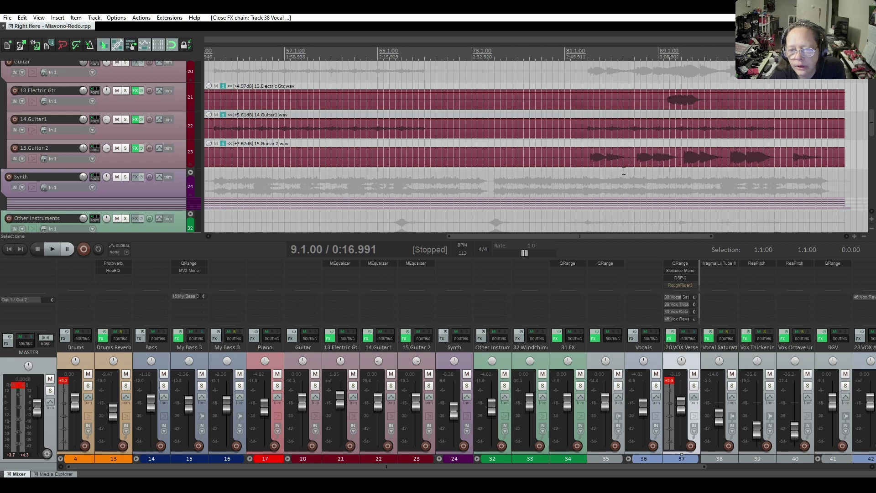
pyautogui.click(126, 120)
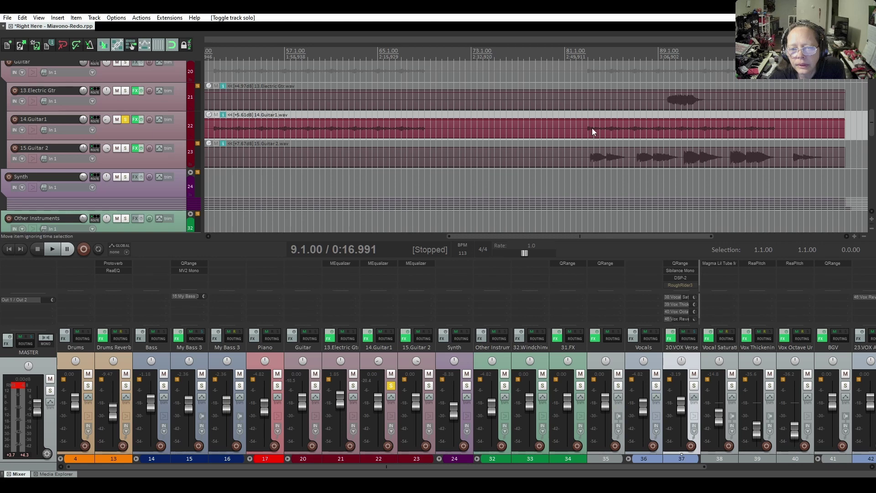
pyautogui.click(125, 121)
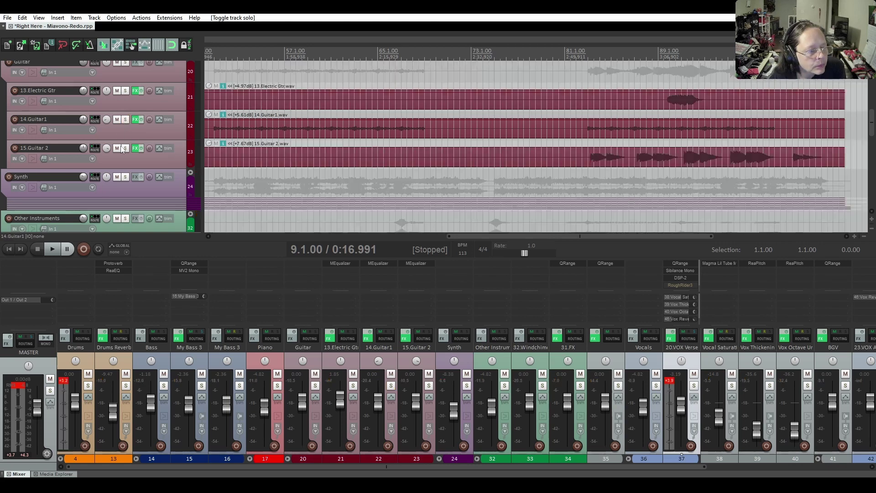
pyautogui.click(125, 149)
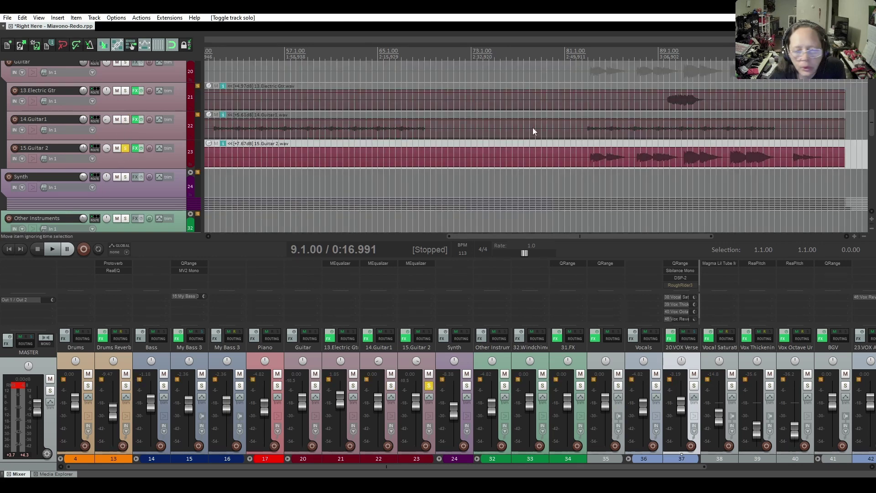
pyautogui.click(124, 148)
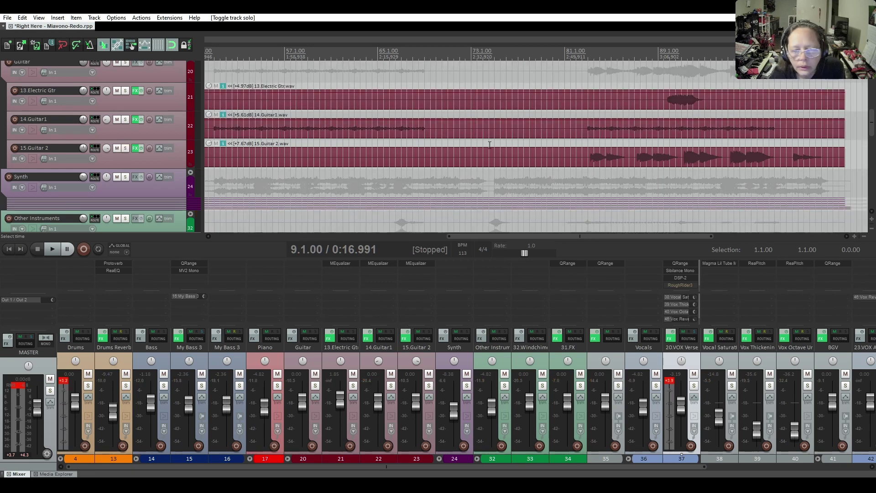
# - Play the full mix from 83.1.00 to hear the ending guitar parts, stopping after about twelve measures
pyautogui.click(589, 140)
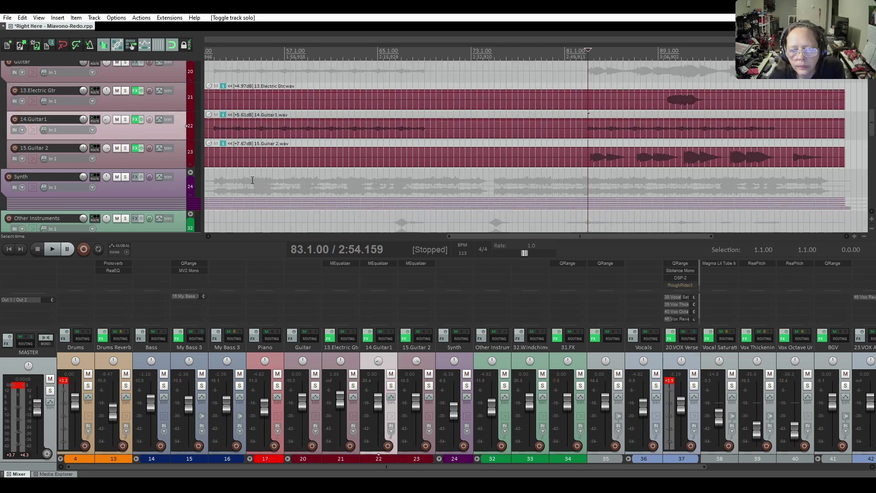
pyautogui.click(51, 250)
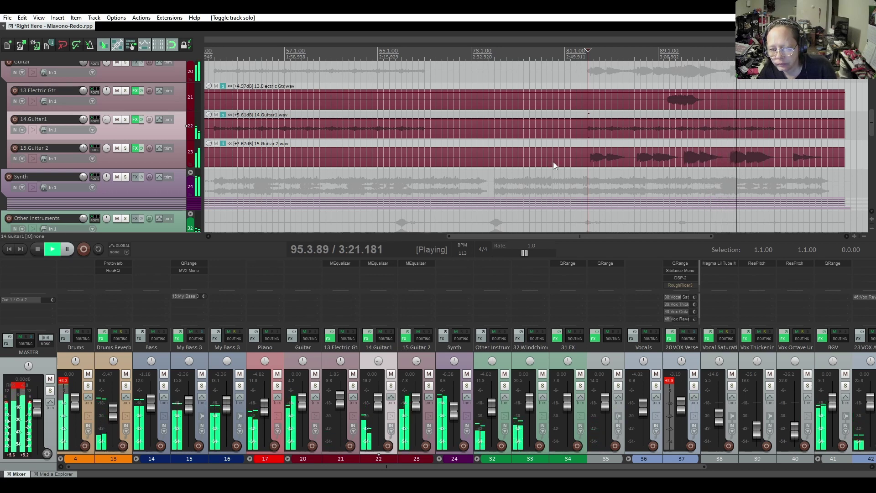
pyautogui.press('space')
# - Split the 15.Guitar 2 item at 92.3.50, right at the start of the note there
pyautogui.click(699, 163)
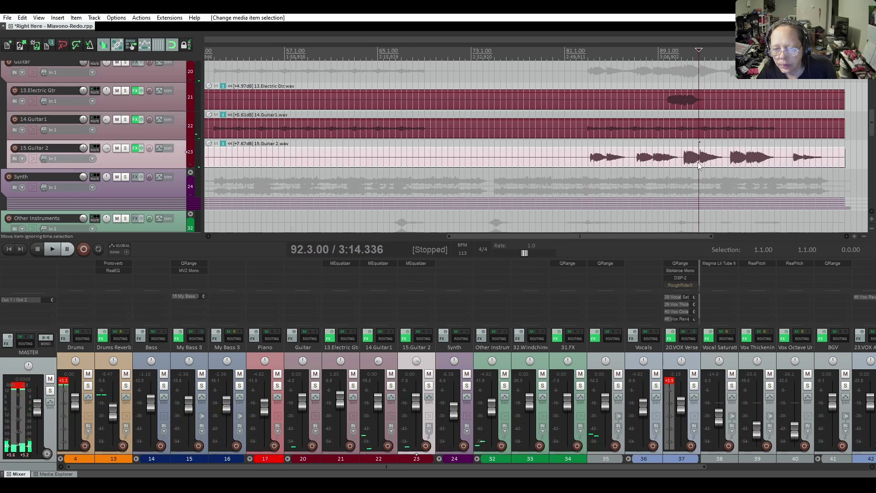
pyautogui.scroll(10, 704, 163)
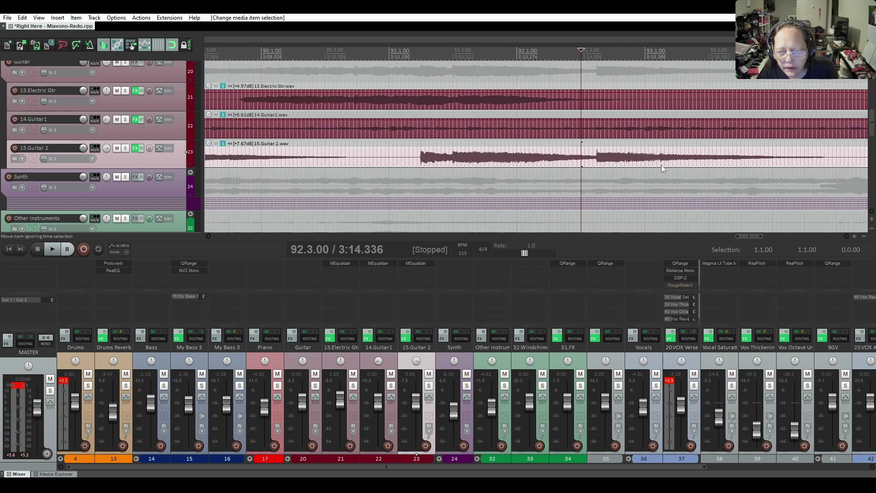
pyautogui.click(592, 164)
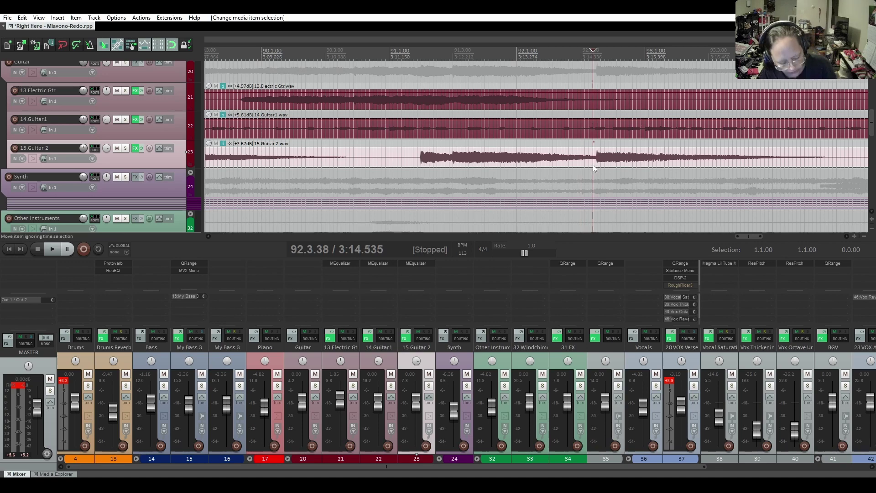
pyautogui.click(592, 164)
pyautogui.scroll(4, 593, 164)
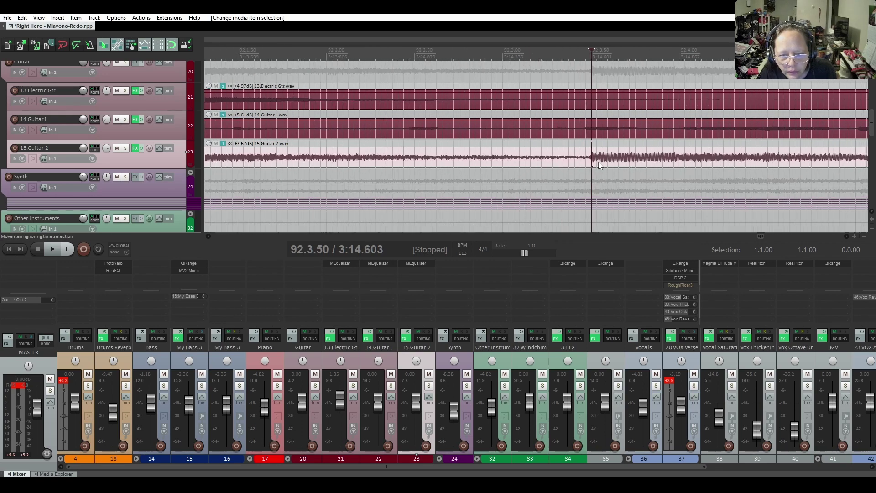
pyautogui.scroll(2, 599, 164)
pyautogui.scroll(2, 599, 161)
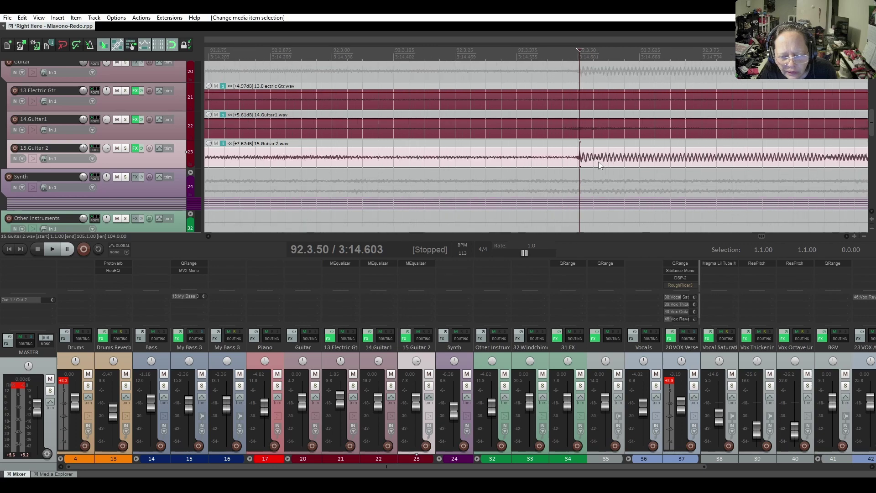
pyautogui.click(569, 163)
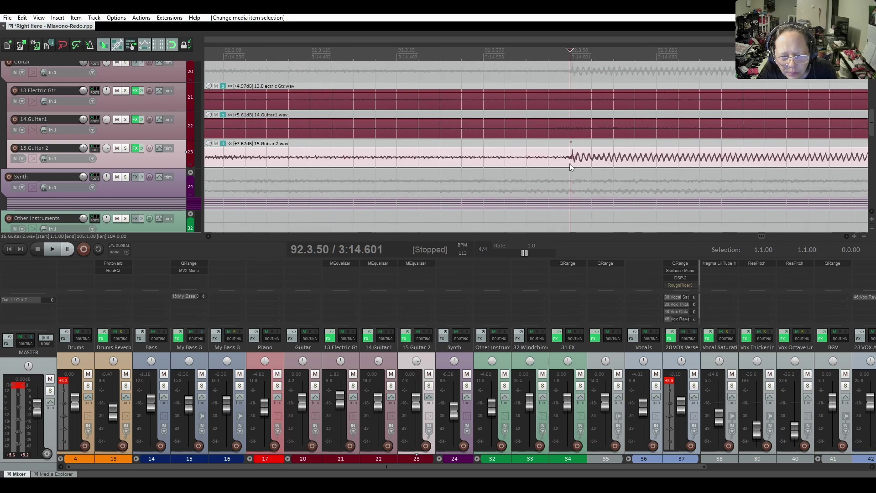
pyautogui.scroll(-5, 651, 175)
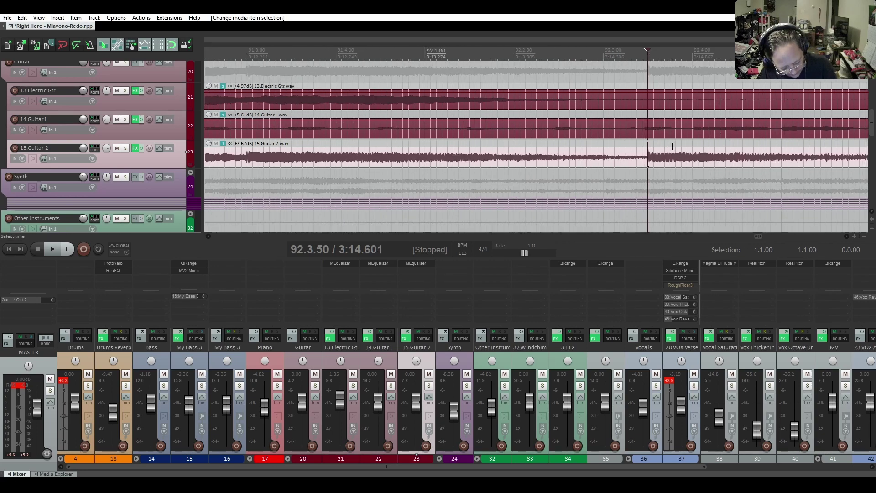
pyautogui.press('s')
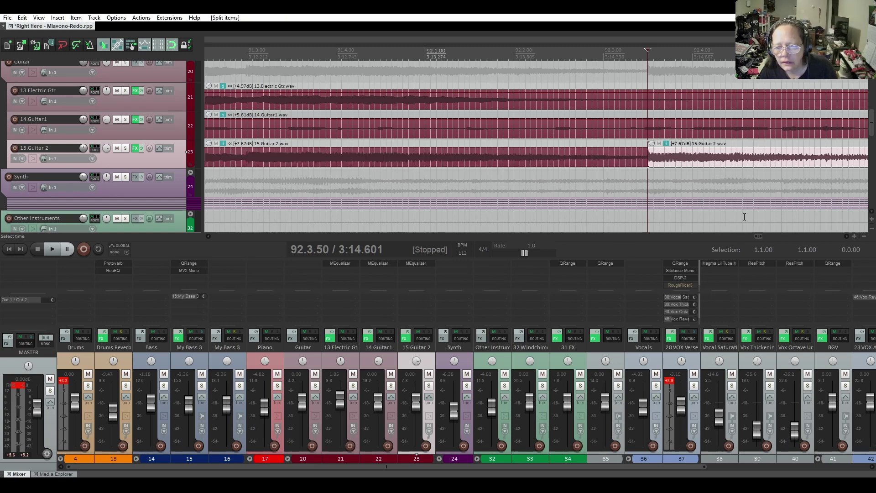
# - Raise the volume of the 15.Guitar 2 item after the split at 92.3.50 to +12.4 dB
pyautogui.scroll(-3, 743, 217)
pyautogui.moveTo(751, 236); pyautogui.dragTo(762, 237)
pyautogui.scroll(-5, 601, 213)
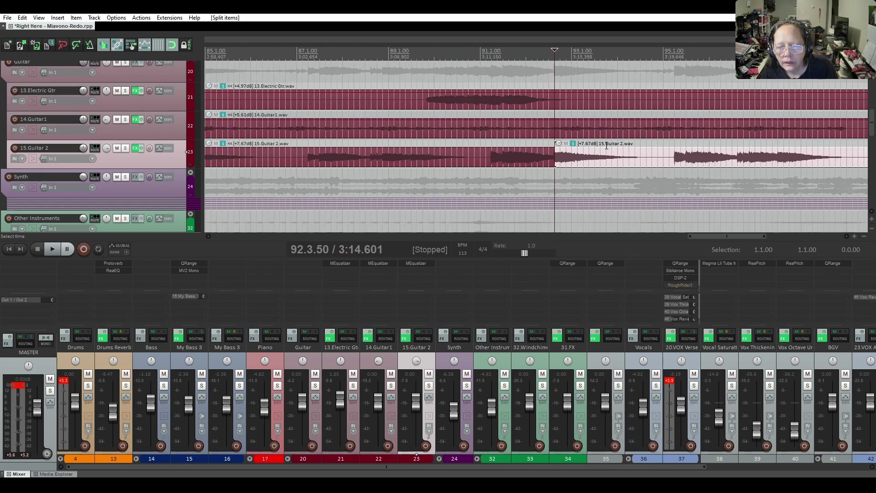
pyautogui.moveTo(715, 235)
pyautogui.mouseDown()
pyautogui.moveTo(749, 234)
pyautogui.moveTo(713, 241)
pyautogui.mouseUp()
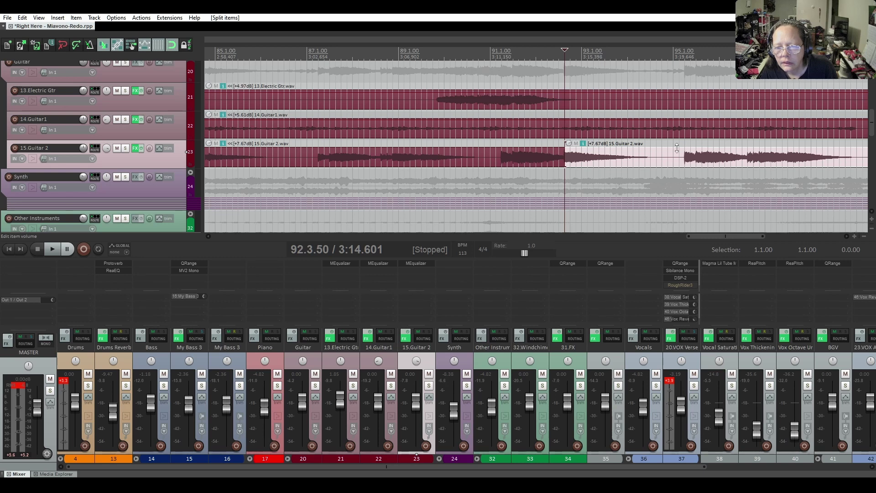
pyautogui.moveTo(677, 147); pyautogui.dragTo(652, 129)
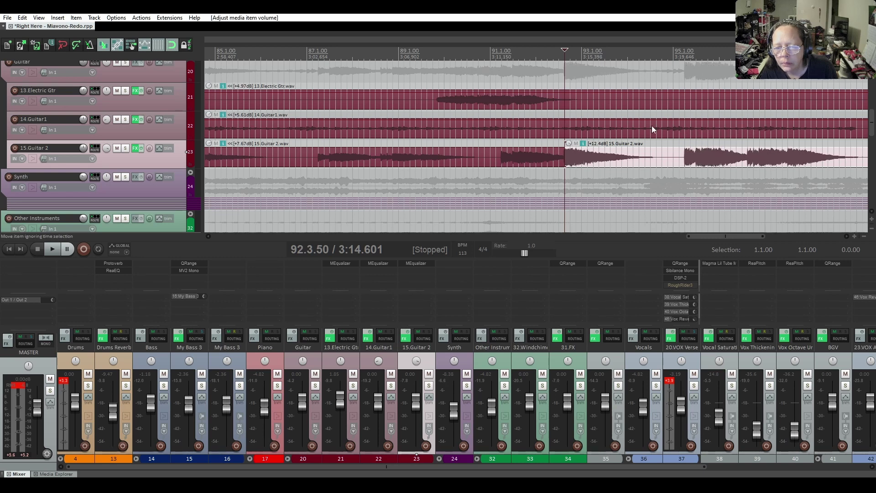
# - Play the full mix from 91.2.00 through about measure 102 to hear the louder 15.Guitar 2 section
pyautogui.click(502, 83)
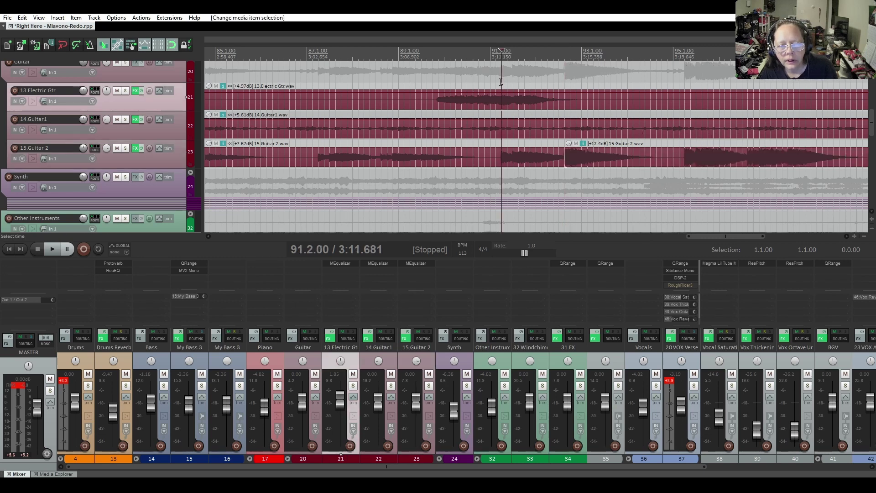
pyautogui.press('space')
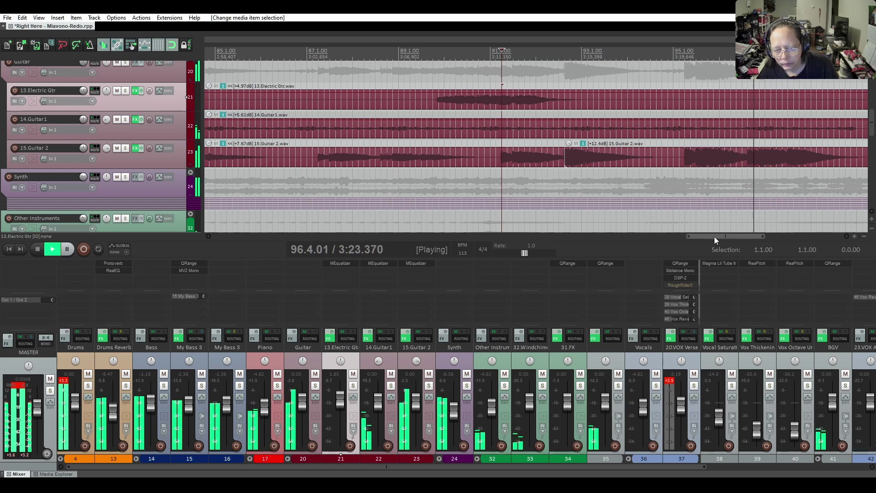
pyautogui.moveTo(713, 236); pyautogui.dragTo(758, 237)
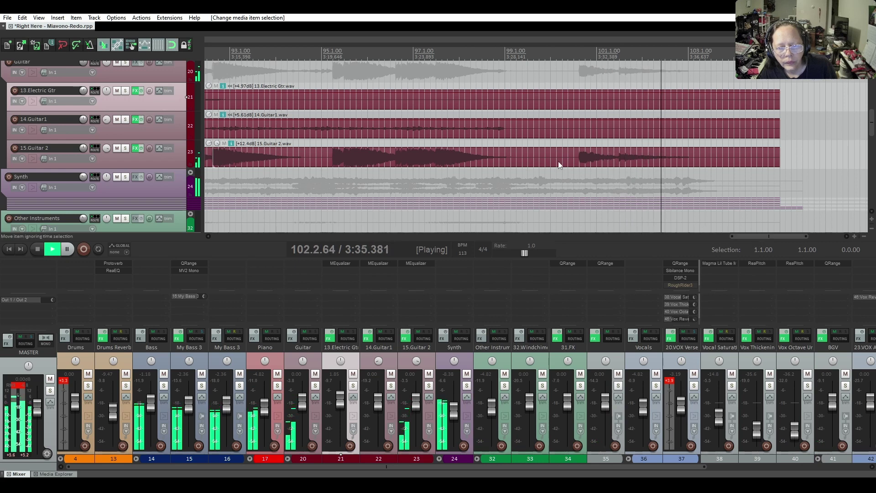
pyautogui.press('space')
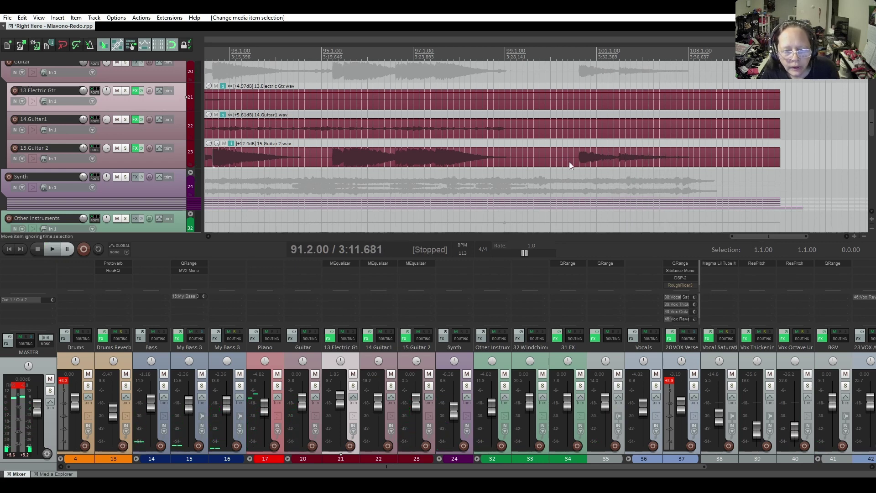
# - Split the 15.Guitar 2 item at 100.3.00 and raise the volume of its last section to +15.3 dB
pyautogui.click(574, 162)
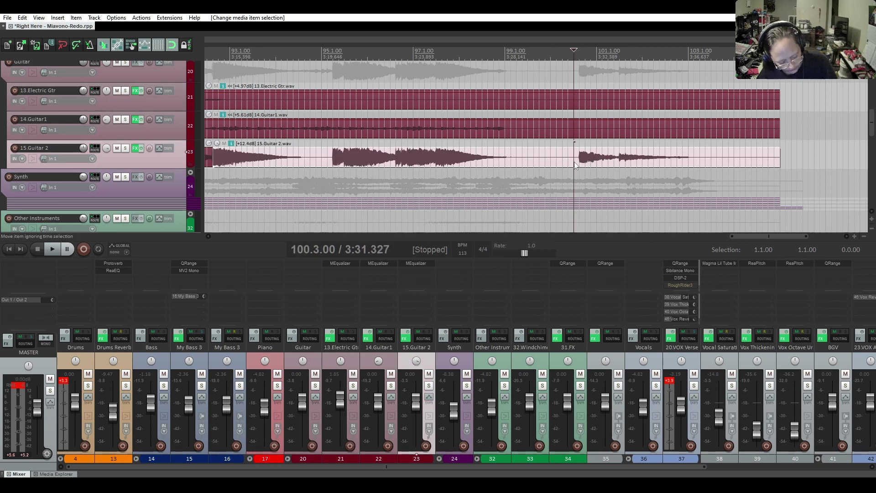
pyautogui.press('s')
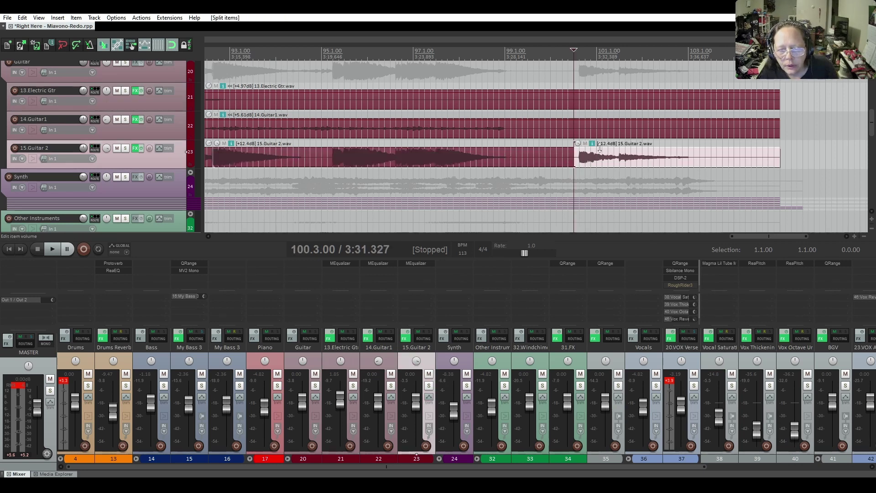
pyautogui.moveTo(600, 146); pyautogui.dragTo(606, 132)
# - Play the song's ending from 99.2.00 to hear the last 15.Guitar 2 notes, stopping after about measure 103
pyautogui.click(516, 72)
pyautogui.press('space')
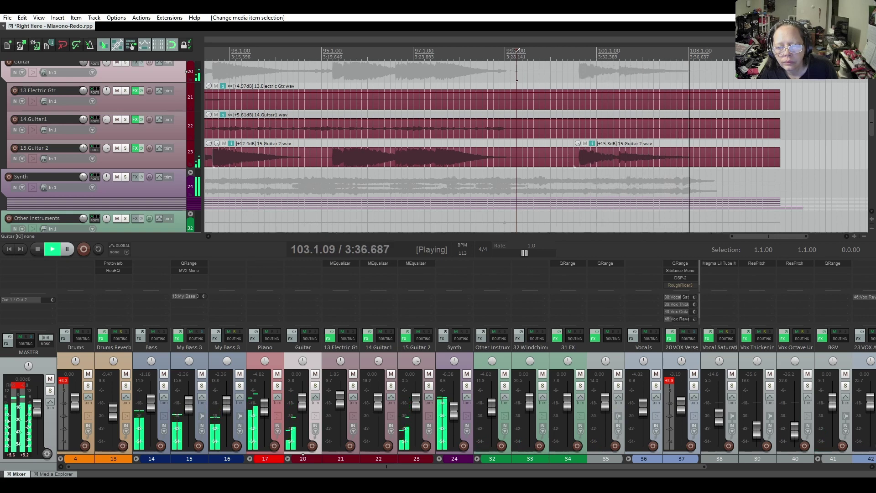
pyautogui.click(39, 250)
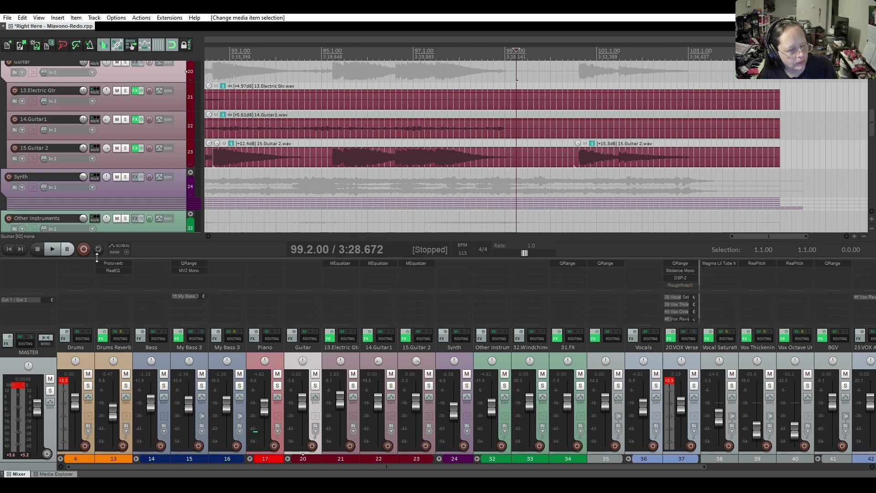
# - Save the project, bring the vocal tracks into view and return the edit cursor to the song start at 1.1.00
pyautogui.click(35, 46)
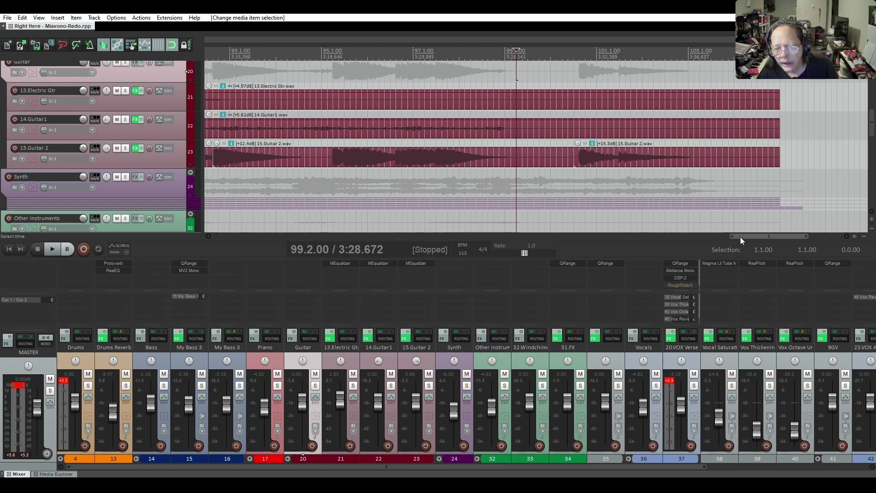
pyautogui.moveTo(740, 236); pyautogui.dragTo(710, 237)
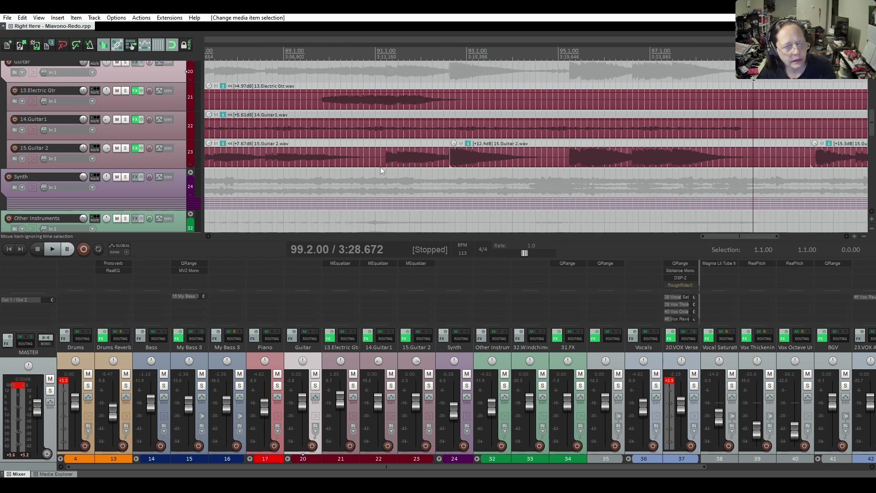
pyautogui.scroll(-5, 374, 159)
pyautogui.scroll(-3, 131, 130)
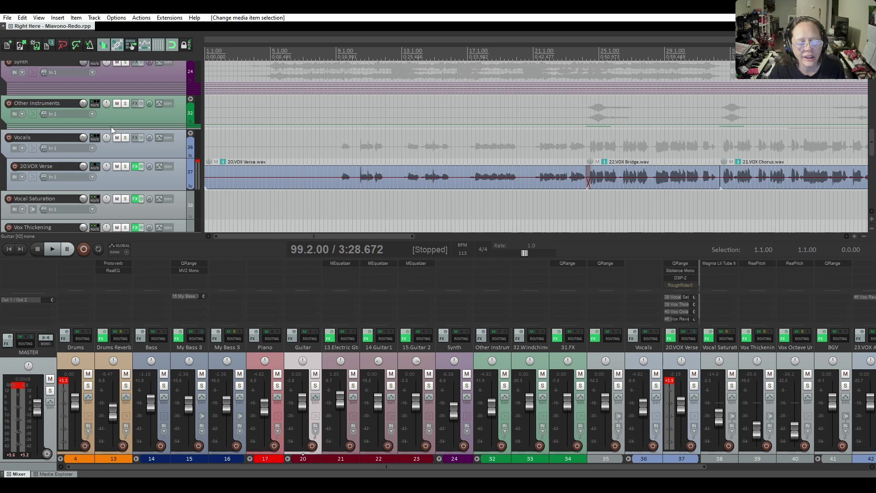
pyautogui.click(10, 249)
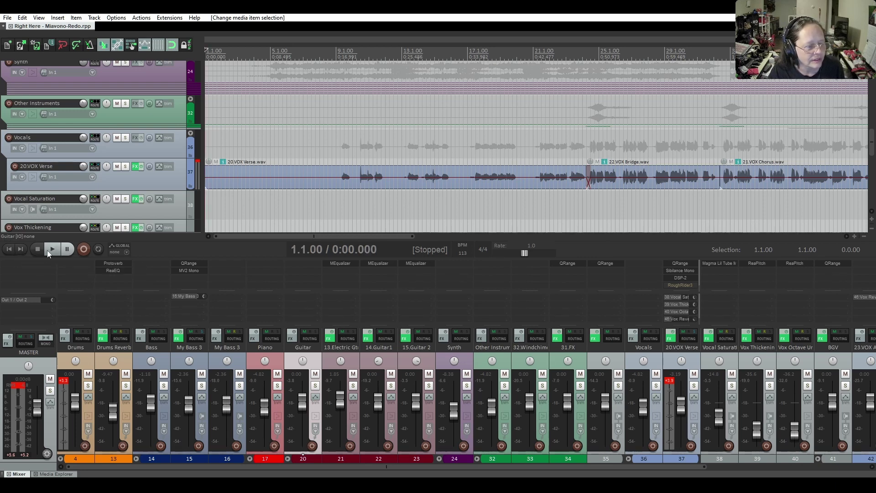